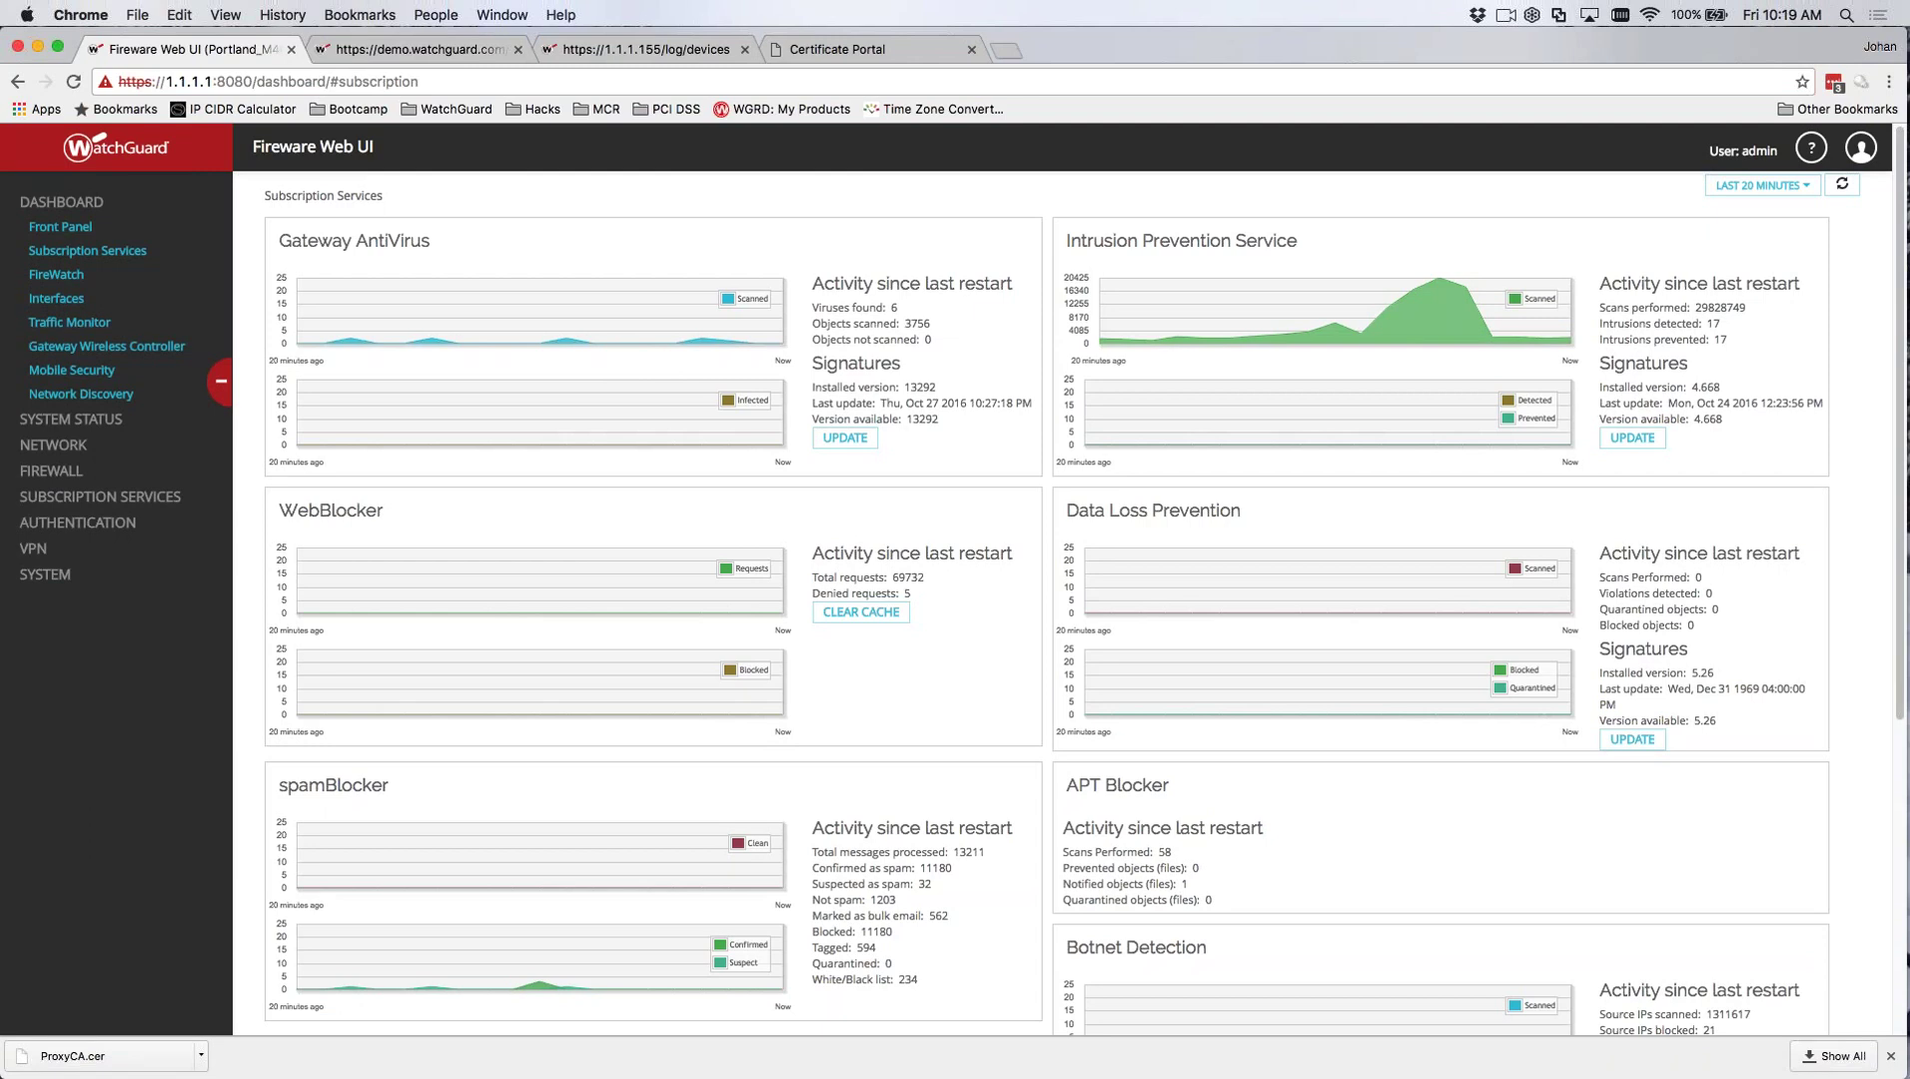
- Examine the Subscription Services dashboard, including the Intrusion Prevention Service and Botnet Detection activity since last restart
double_click(1635, 332)
scroll(1062, 599, down, 3)
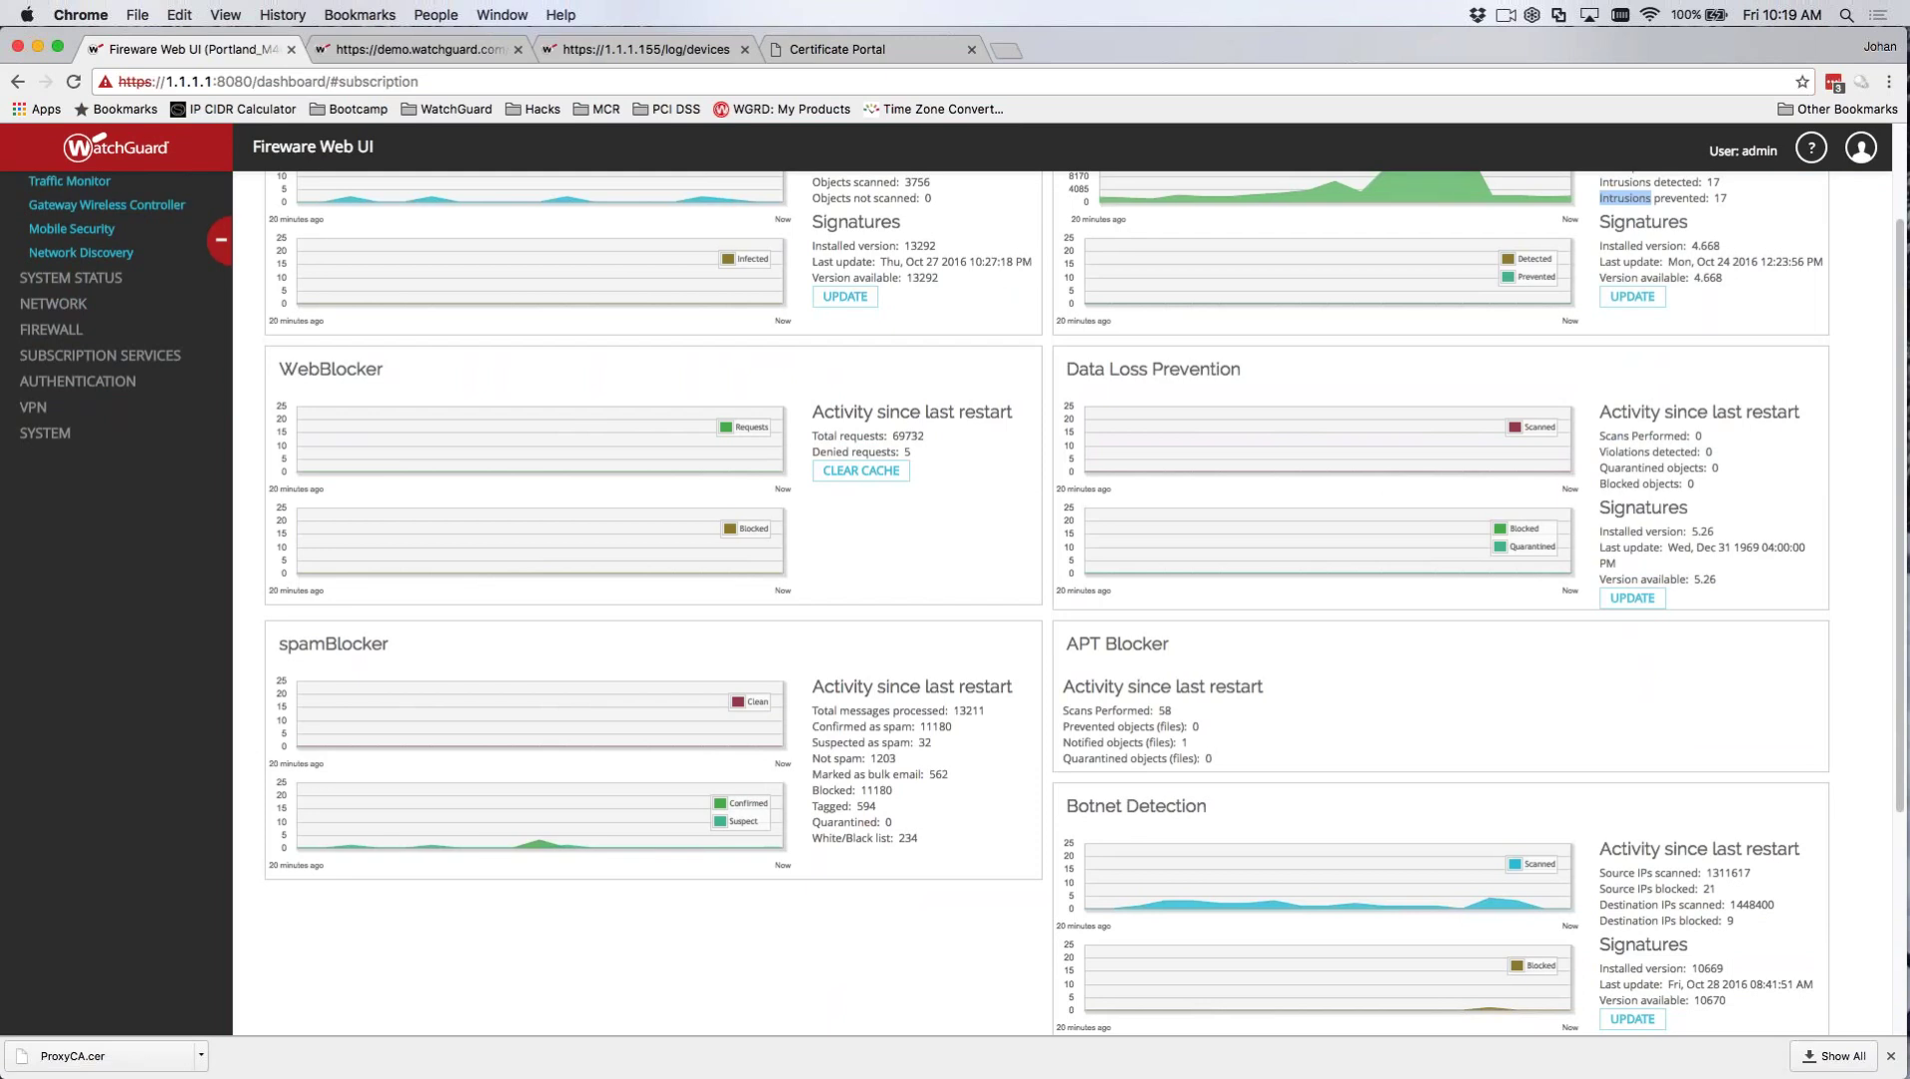
scroll(1058, 695, down, 5)
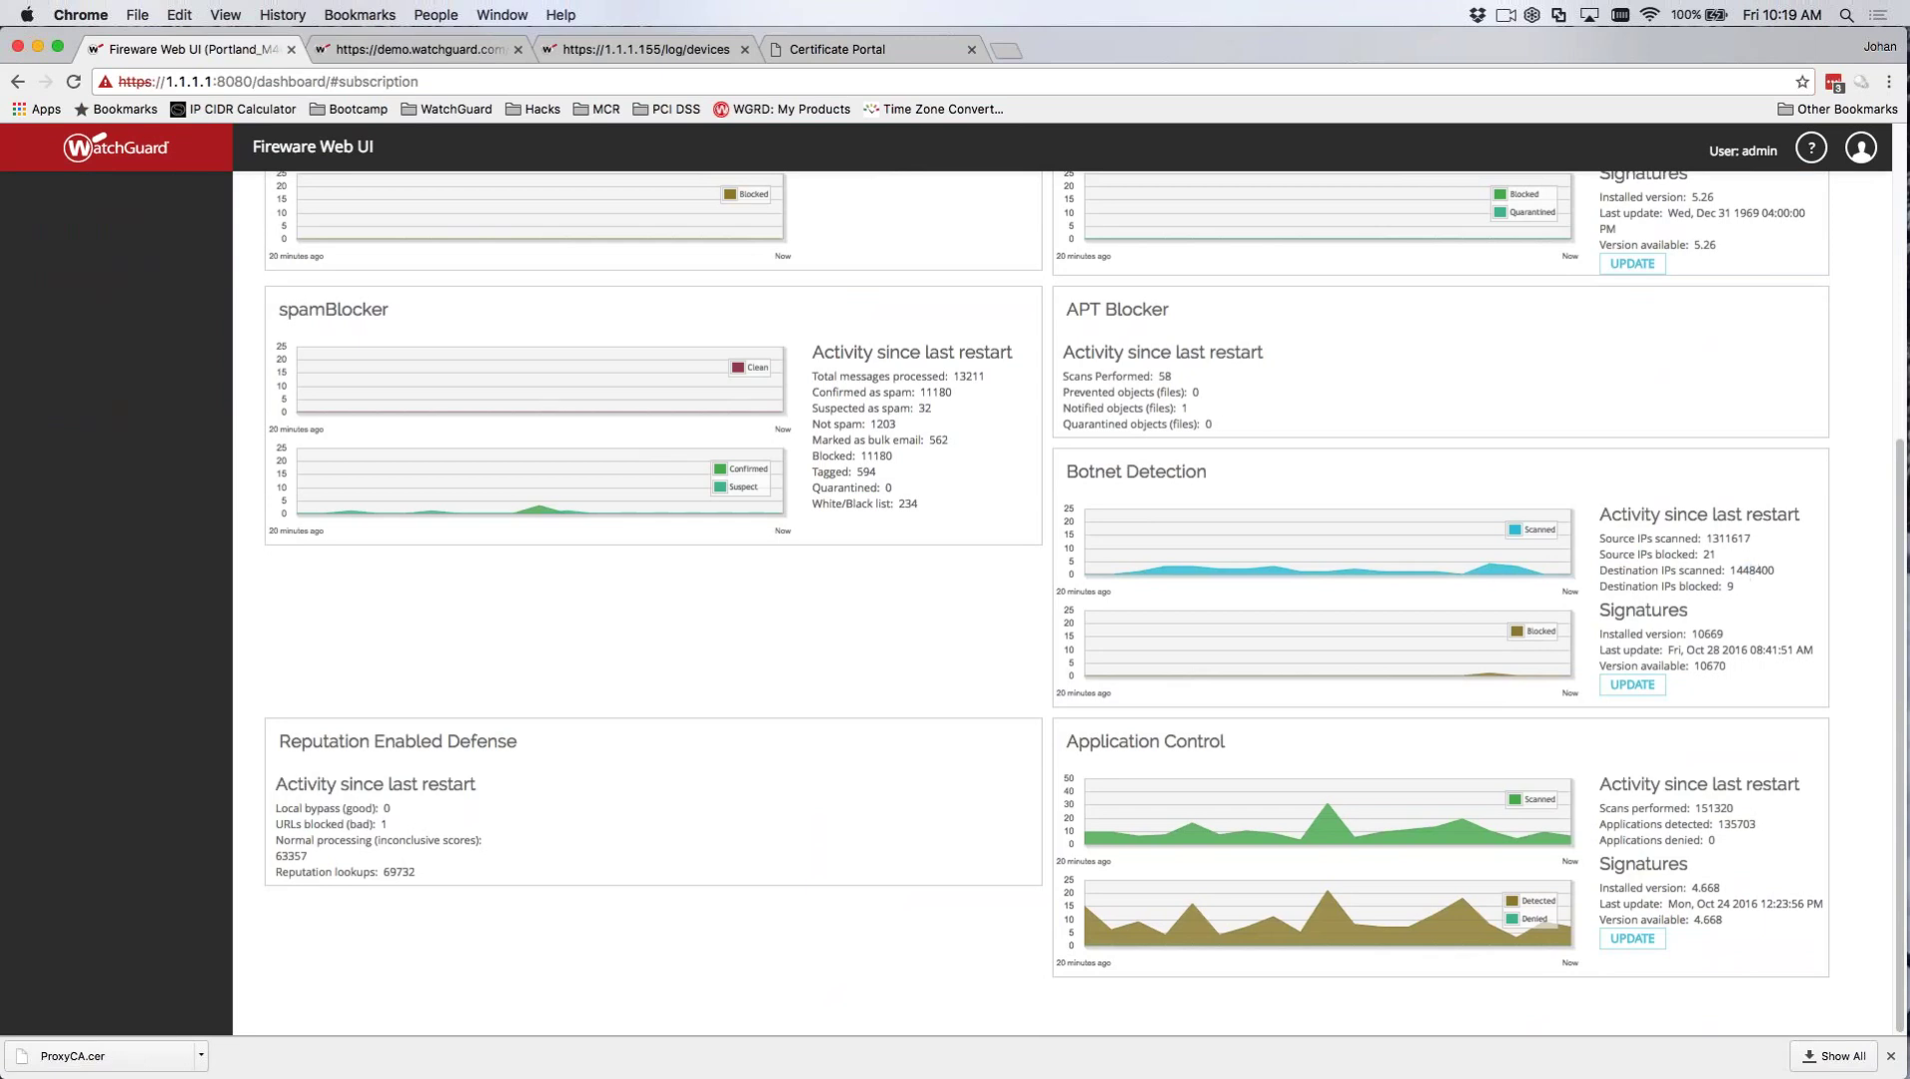
drag(1734, 570, 1660, 589)
click(1663, 579)
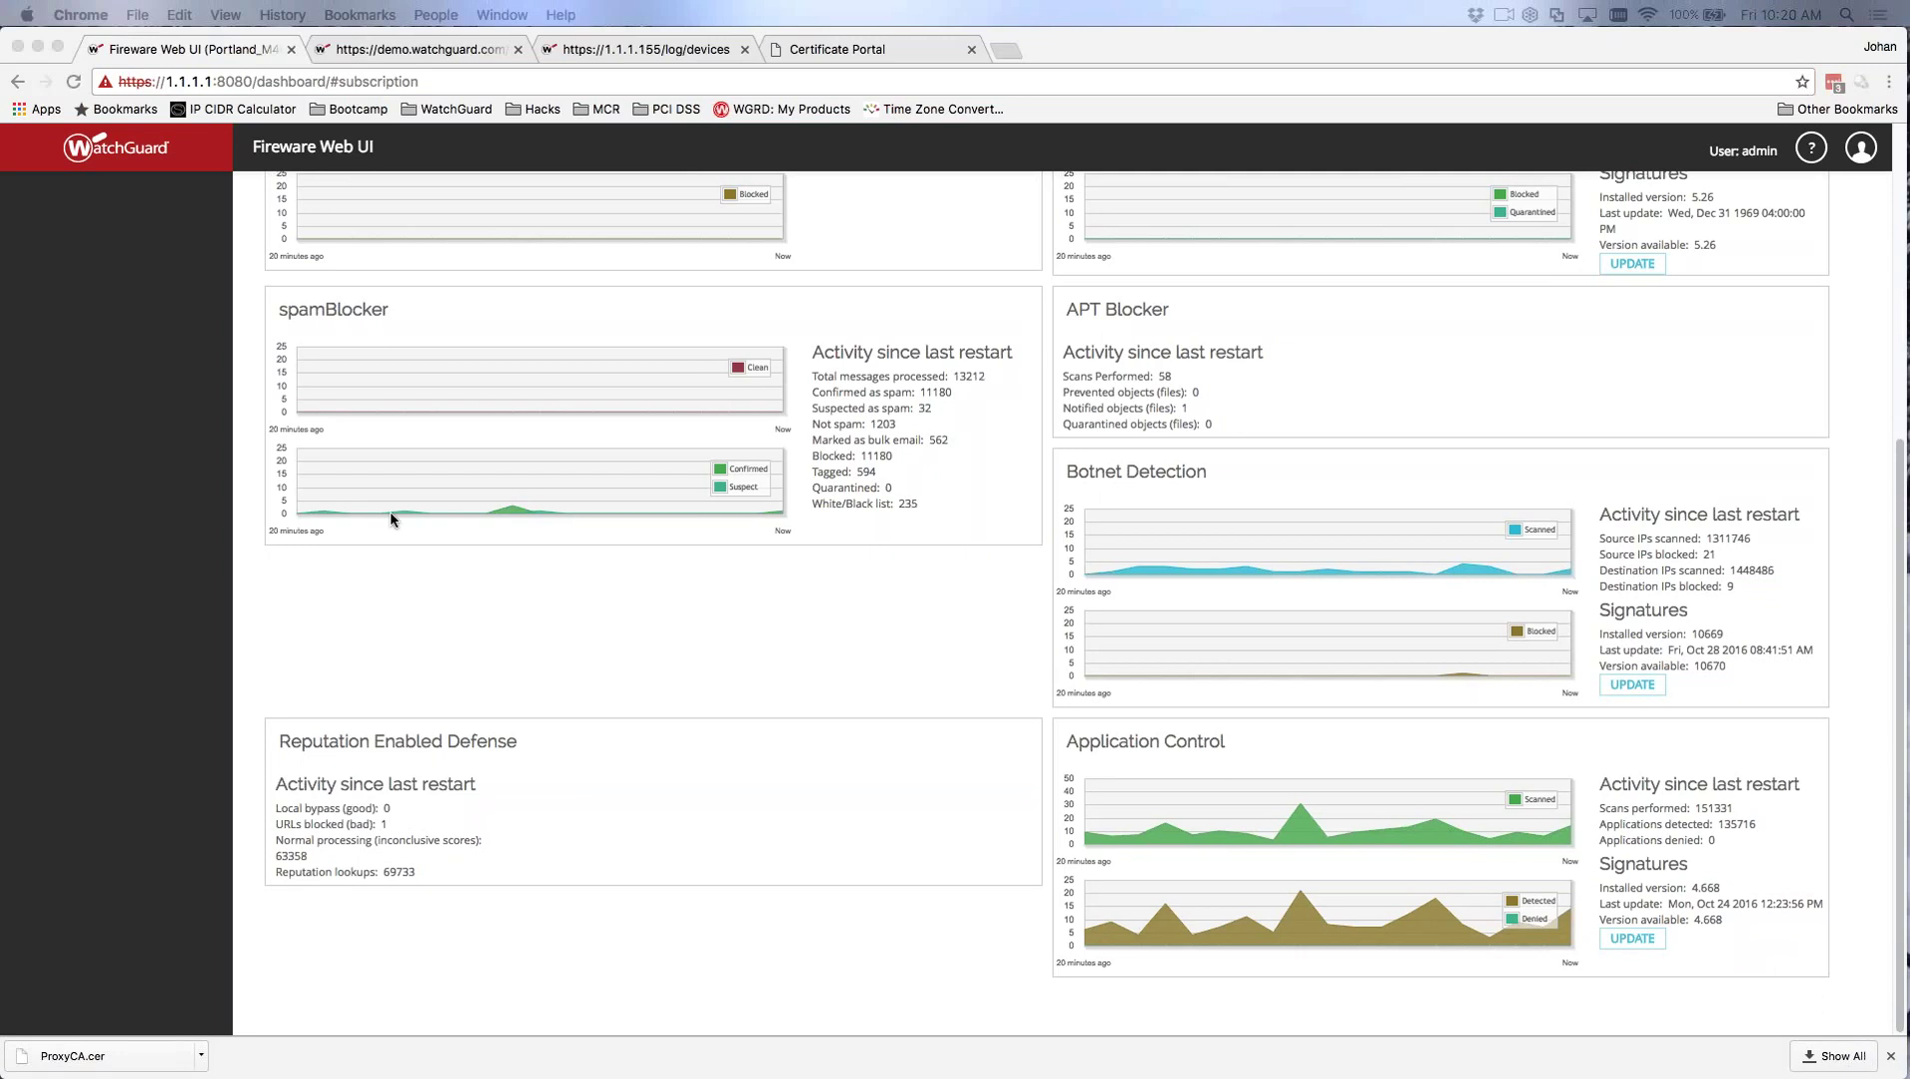
click(538, 623)
- Open the Update Server settings of the Botnet Detection subscription service
scroll(539, 624, up, 10)
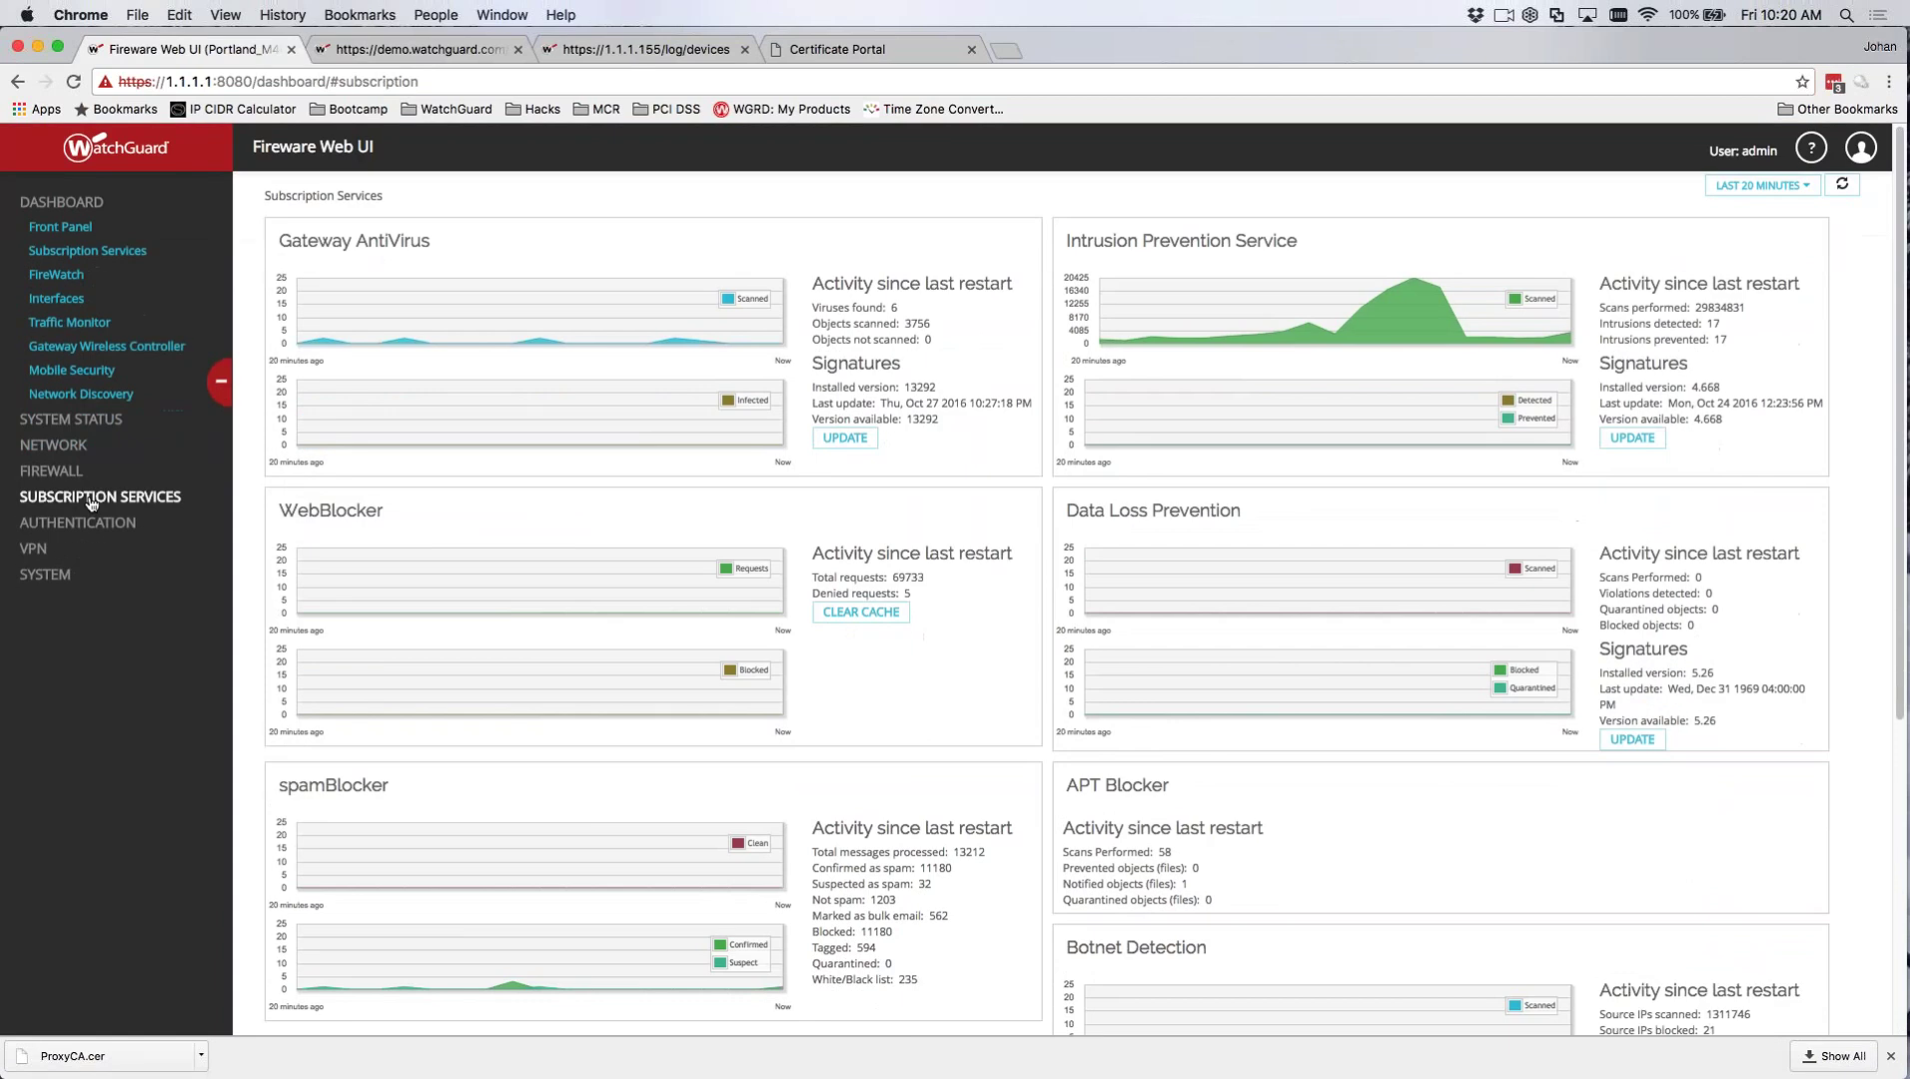
click(100, 497)
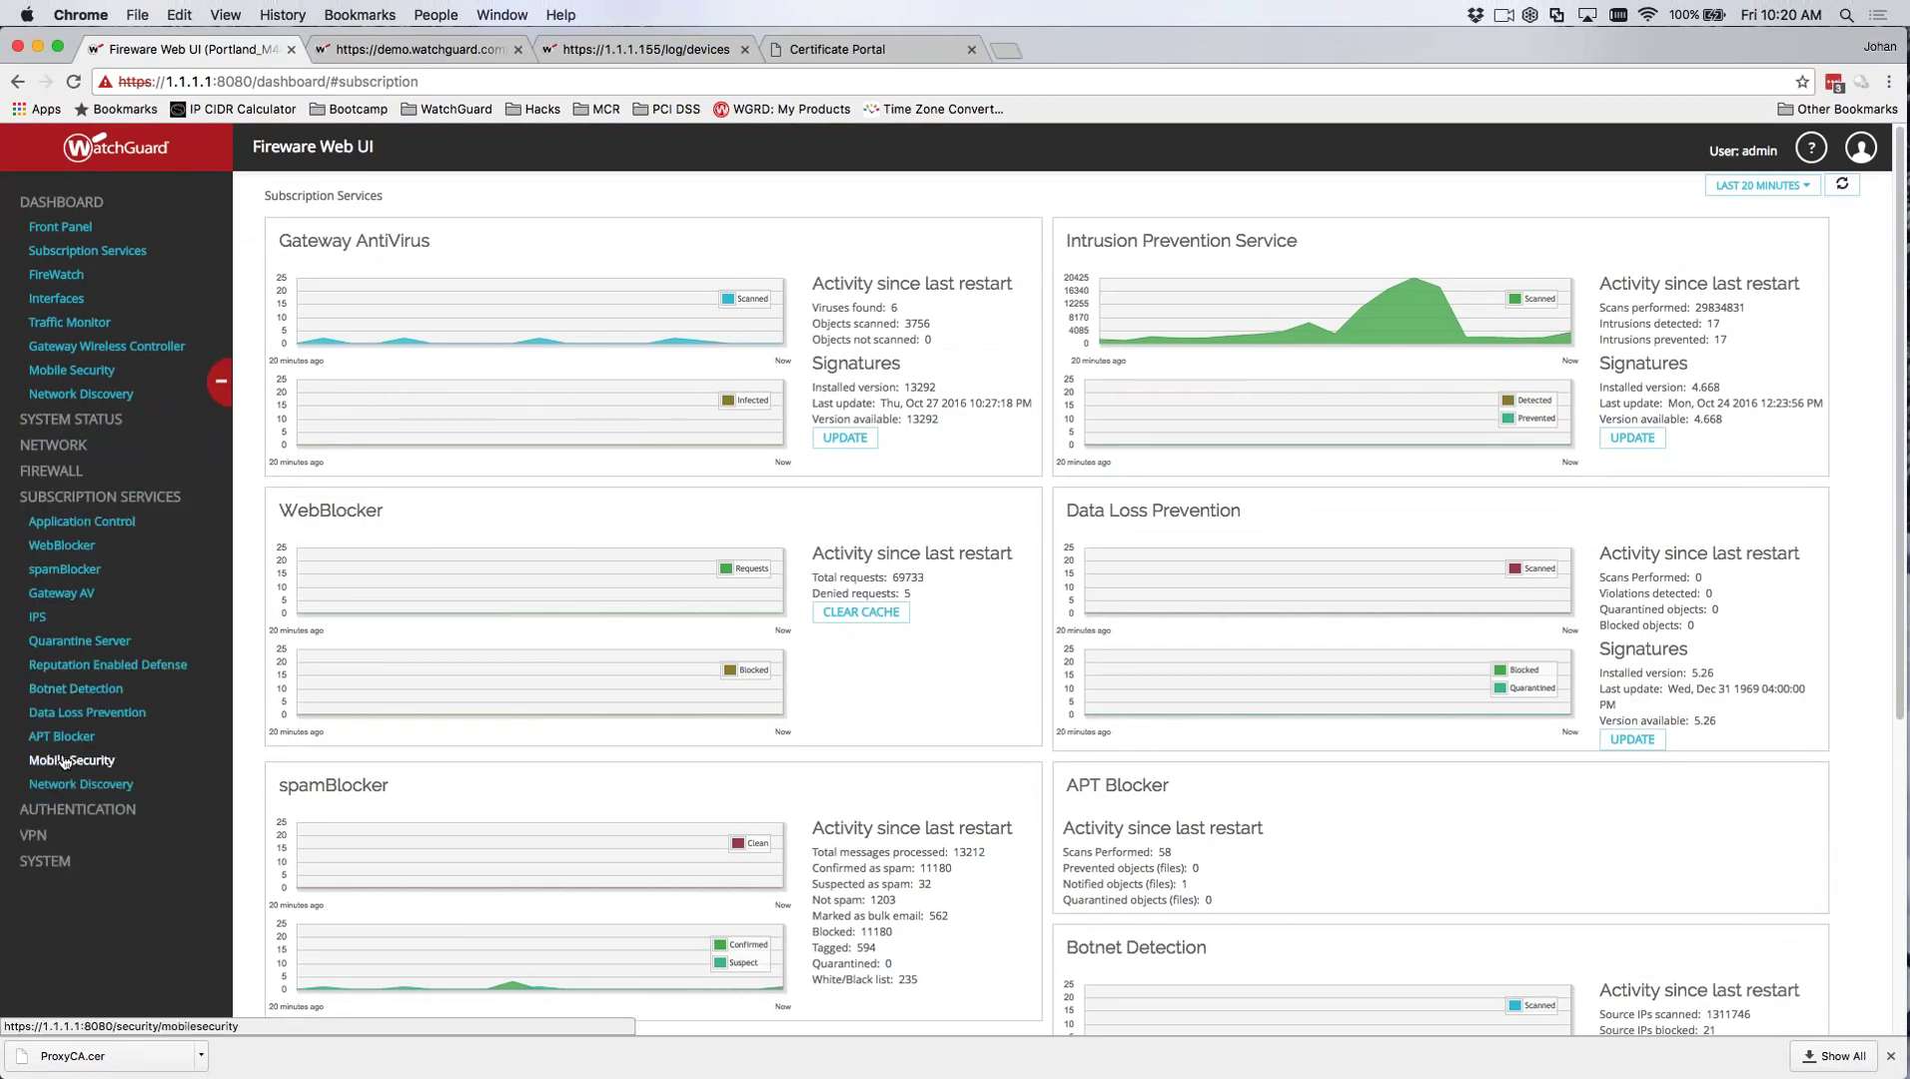
click(75, 688)
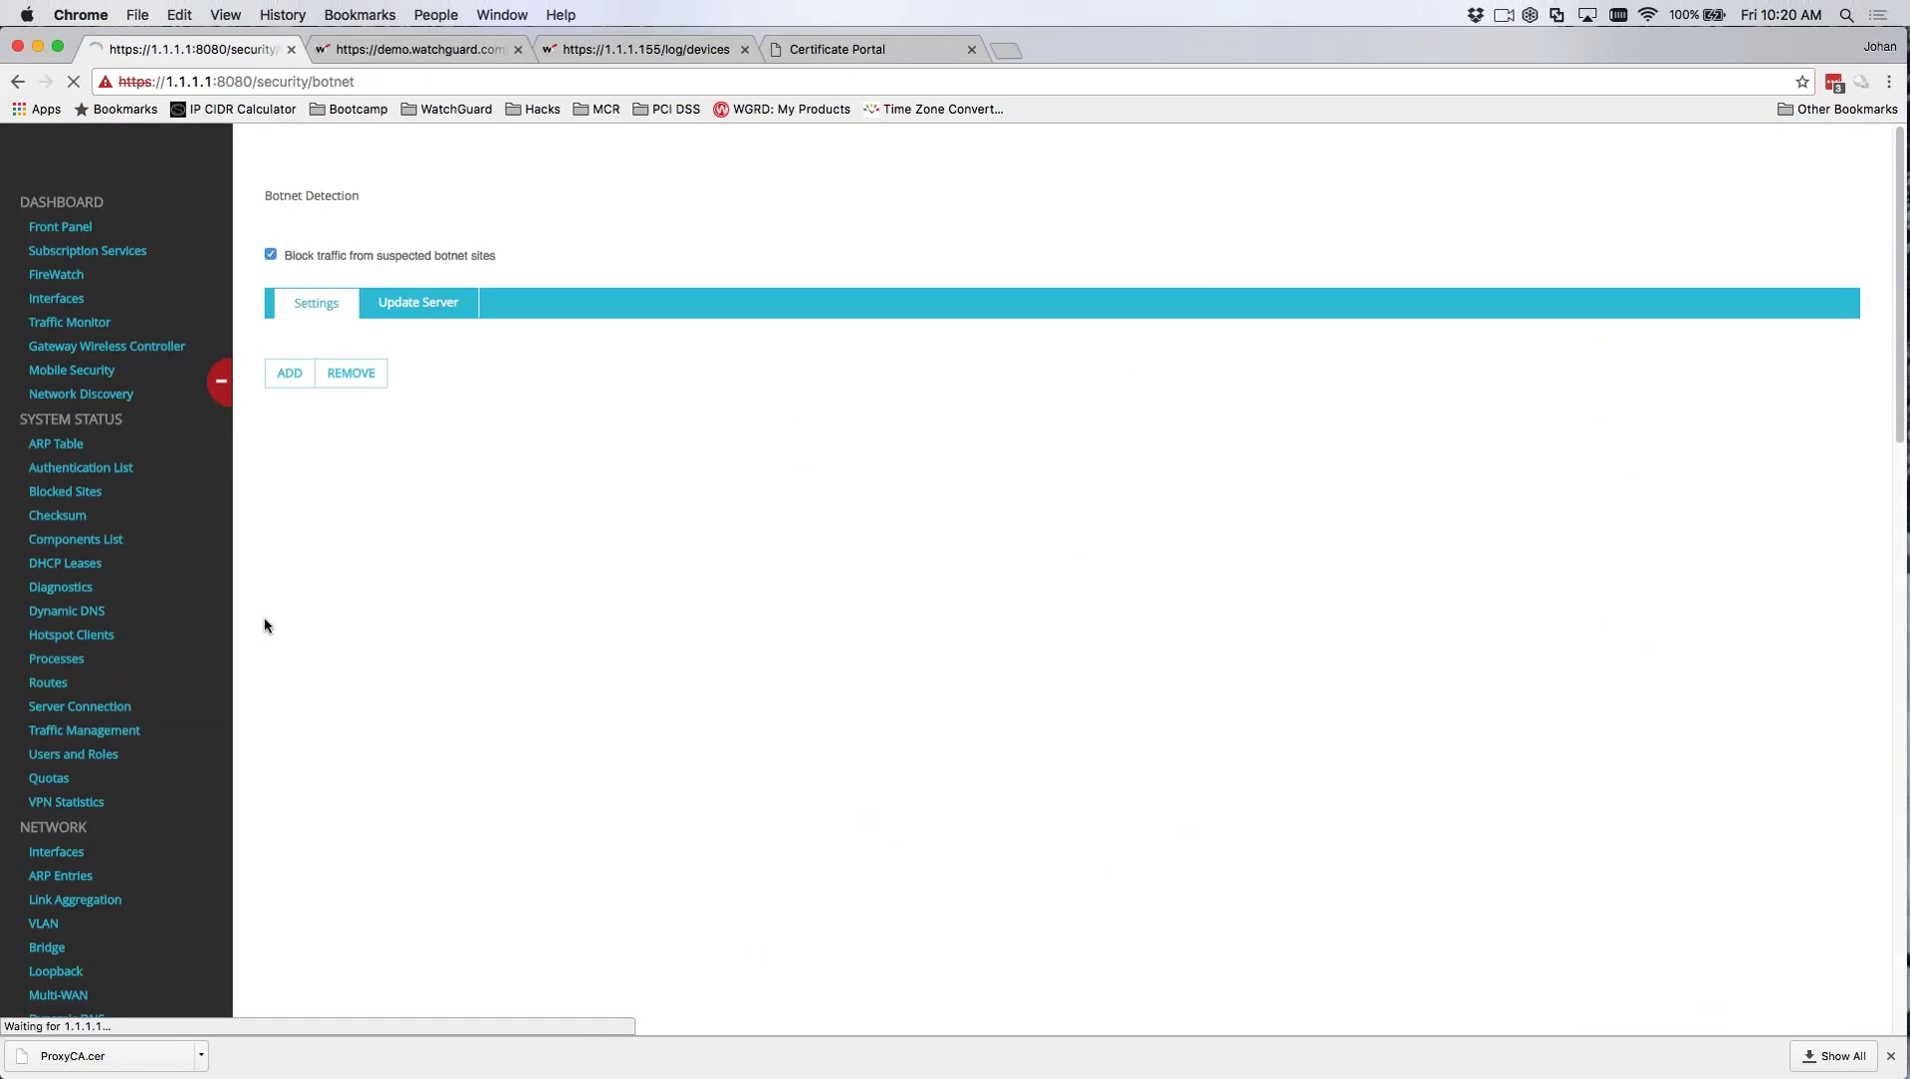
click(419, 355)
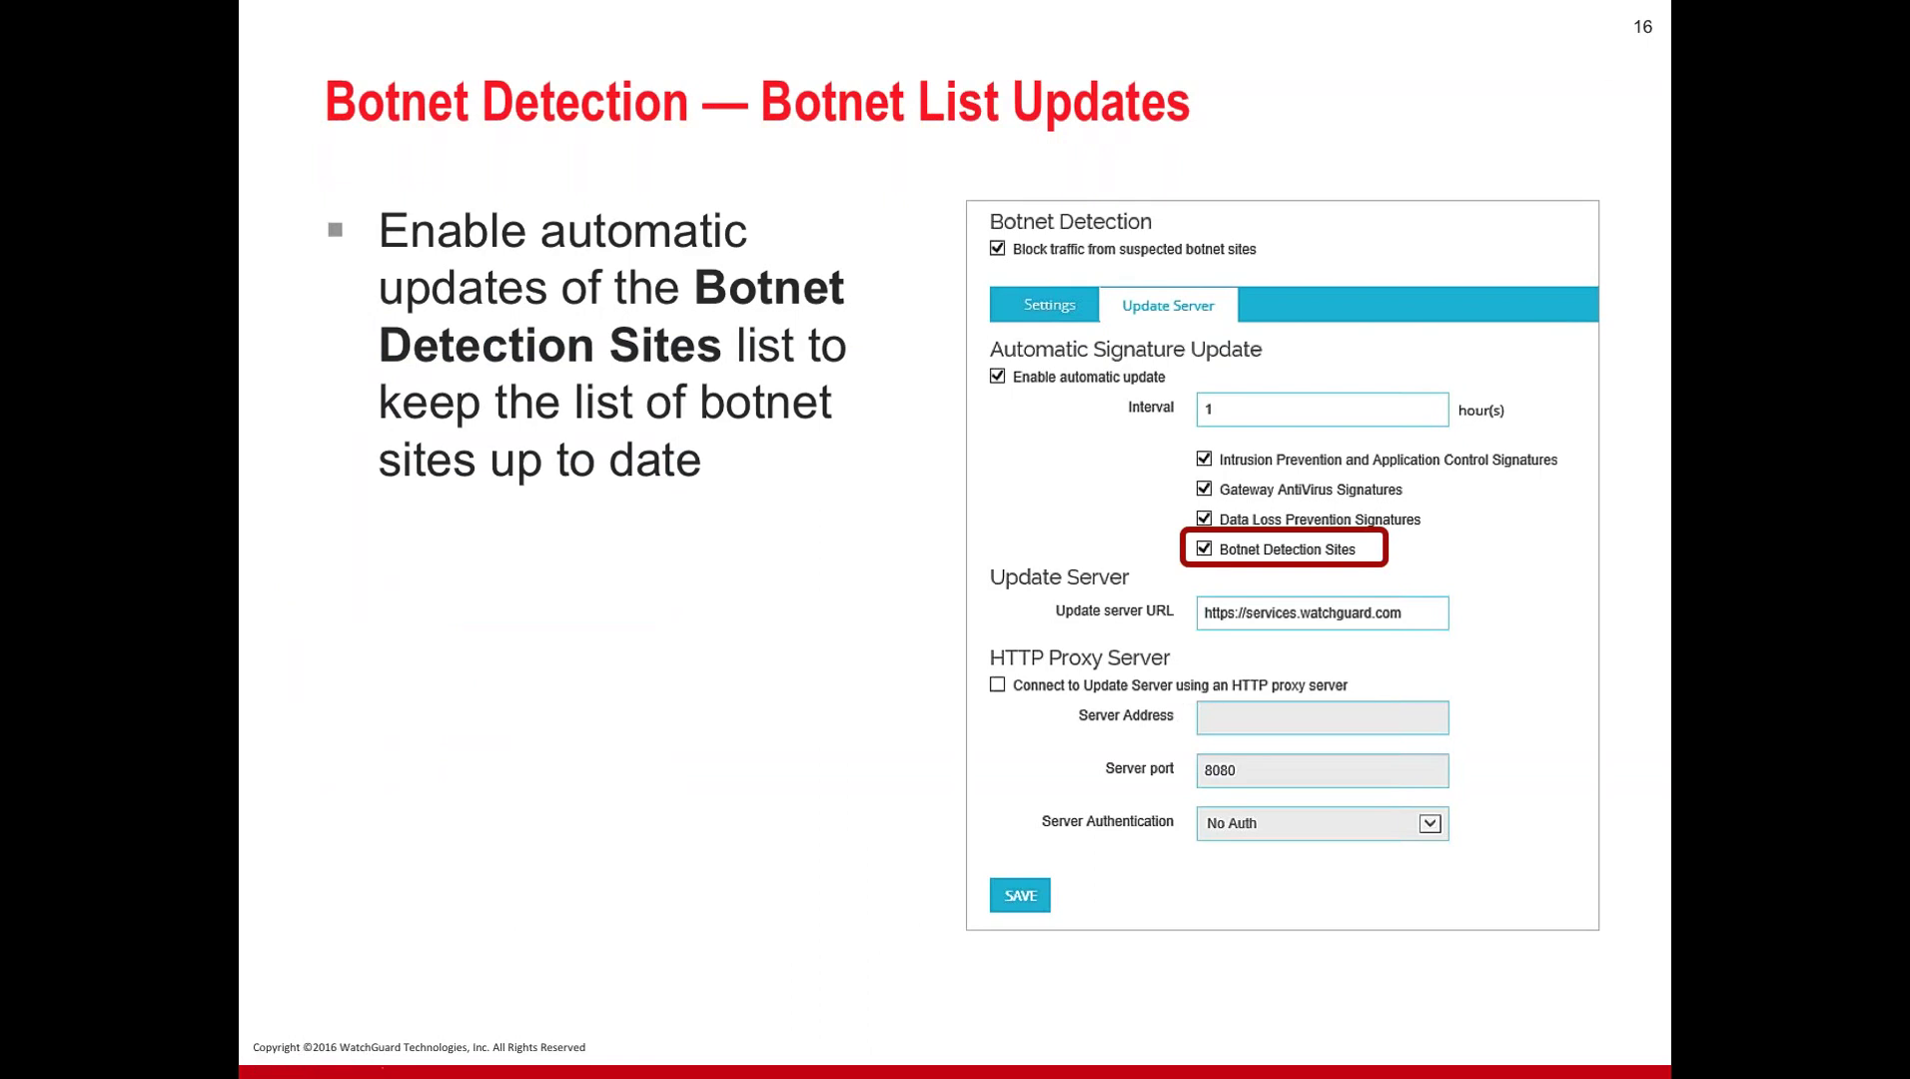
key(Right)
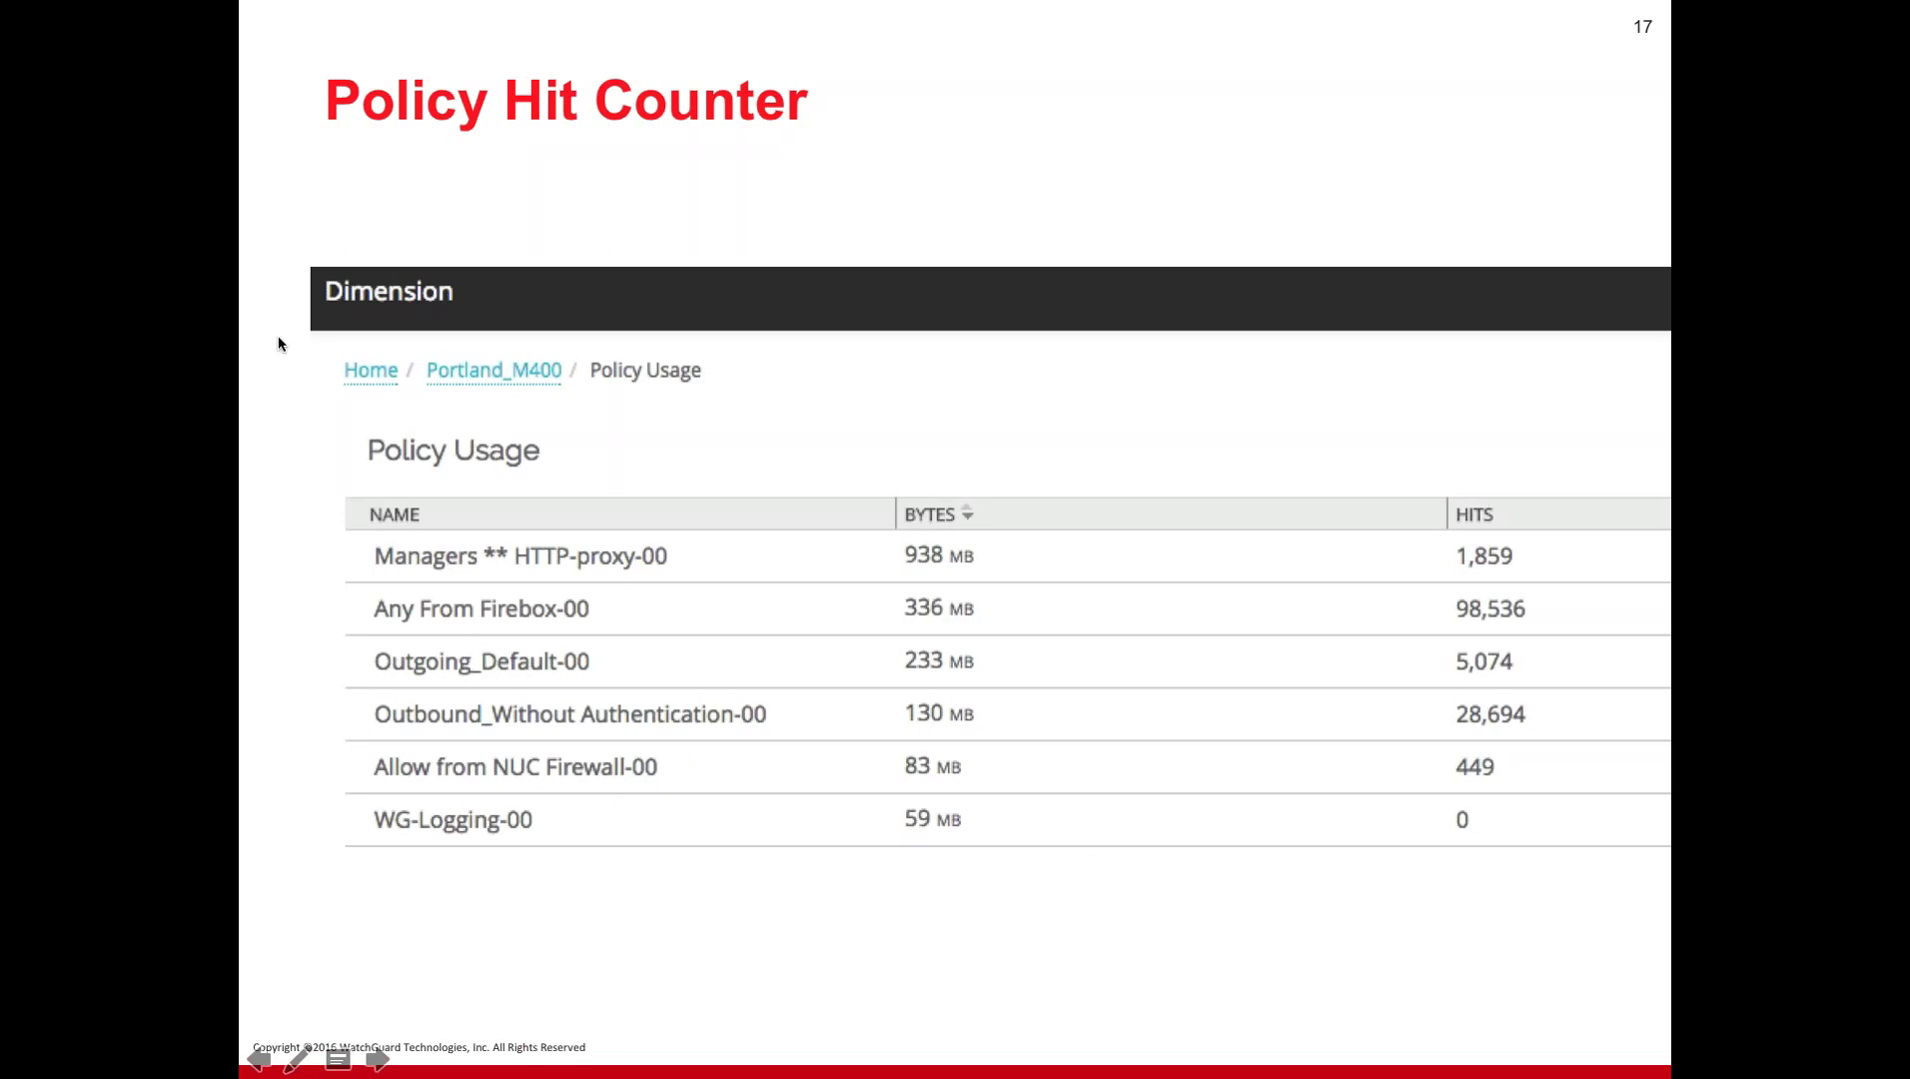
- Switch from the slideshow to Chrome and load the bookmarked demo.watchguard.com Dimension site in place of the local Dimension page
key(super+Tab)
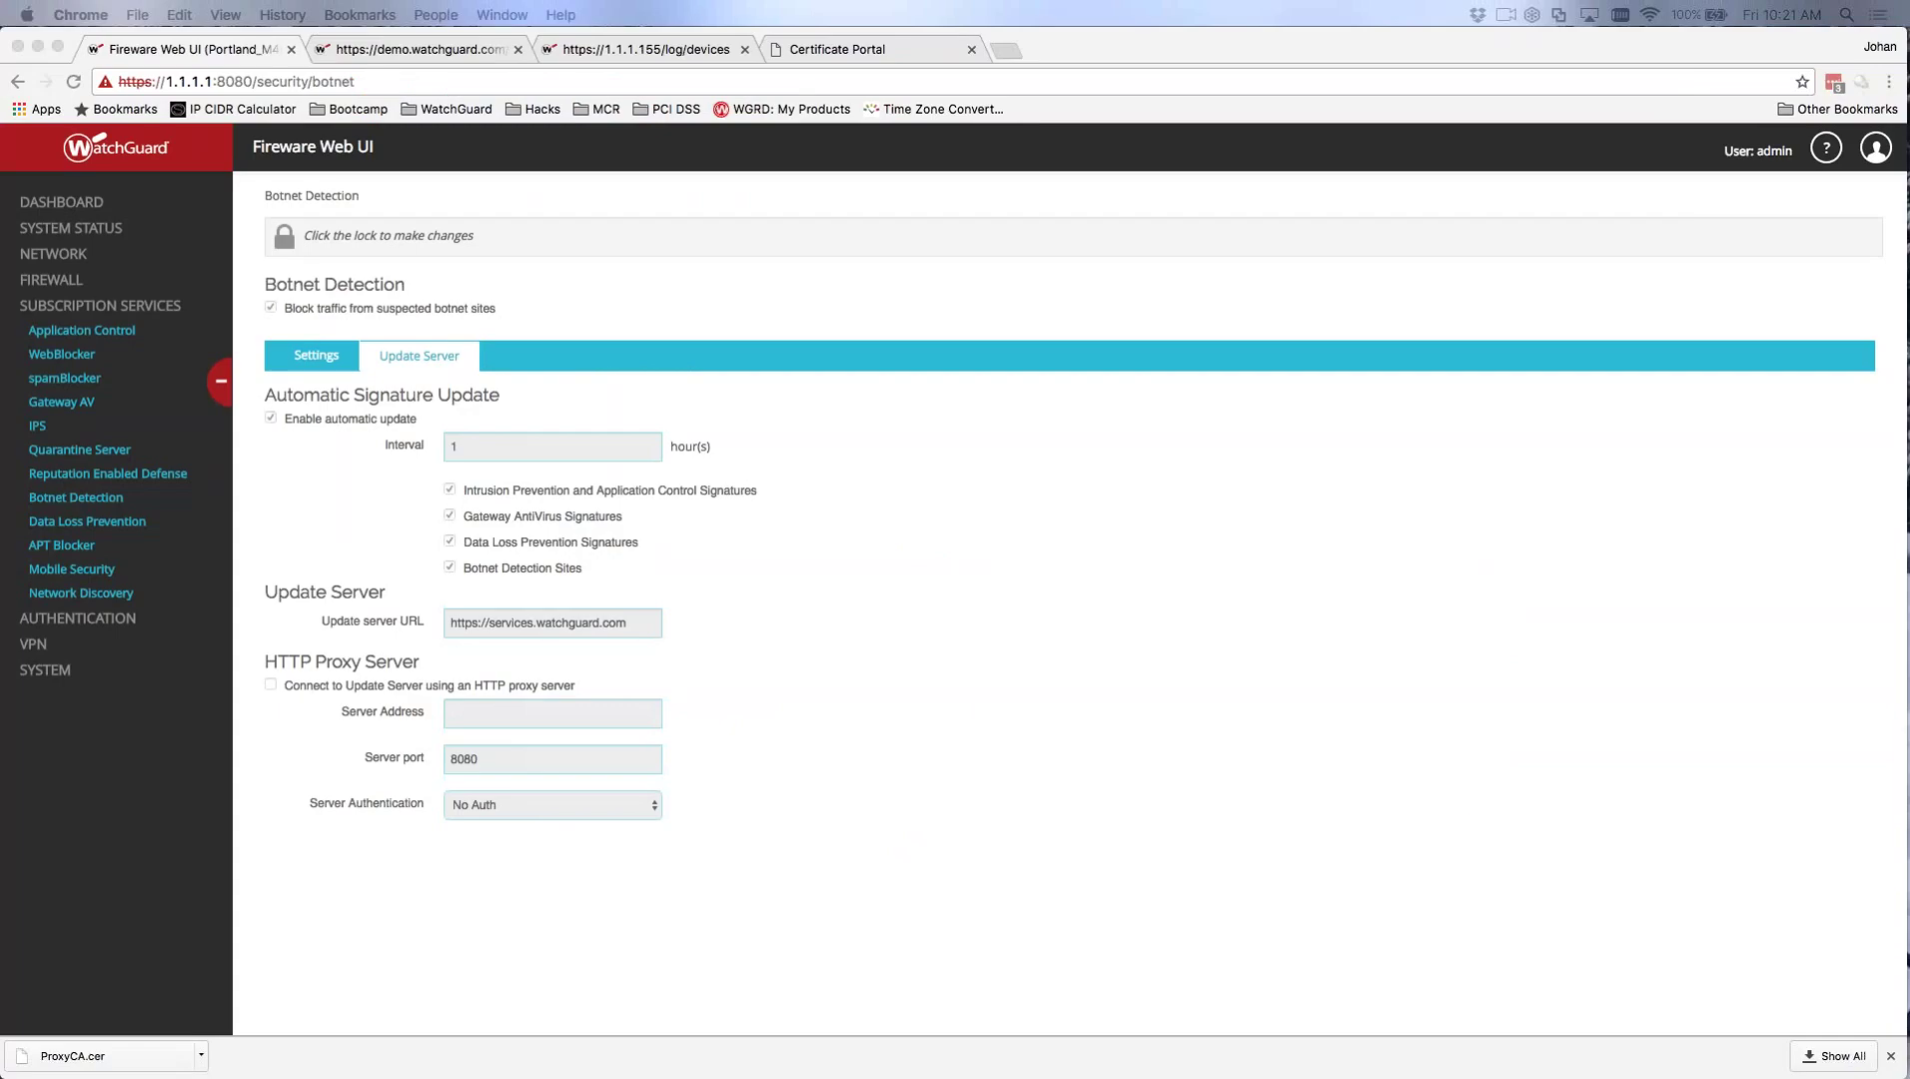
click(675, 52)
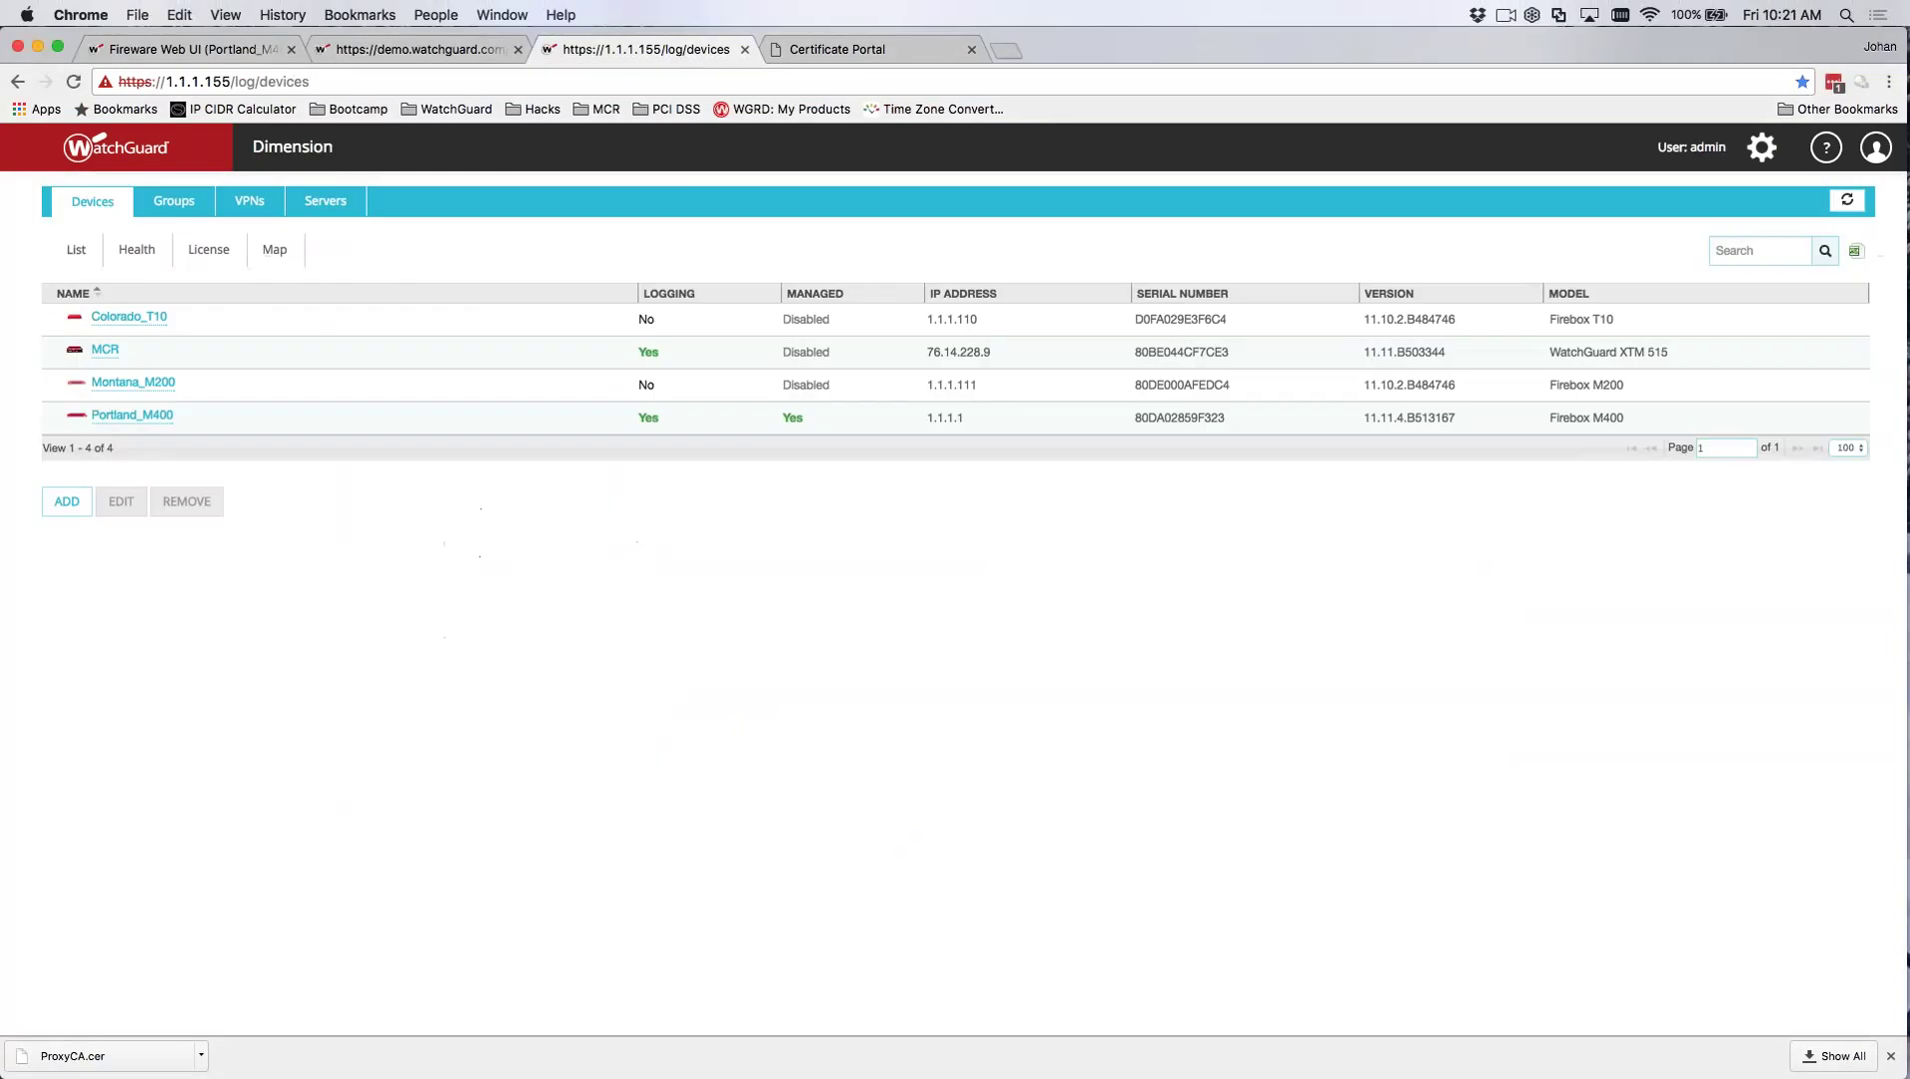
click(478, 110)
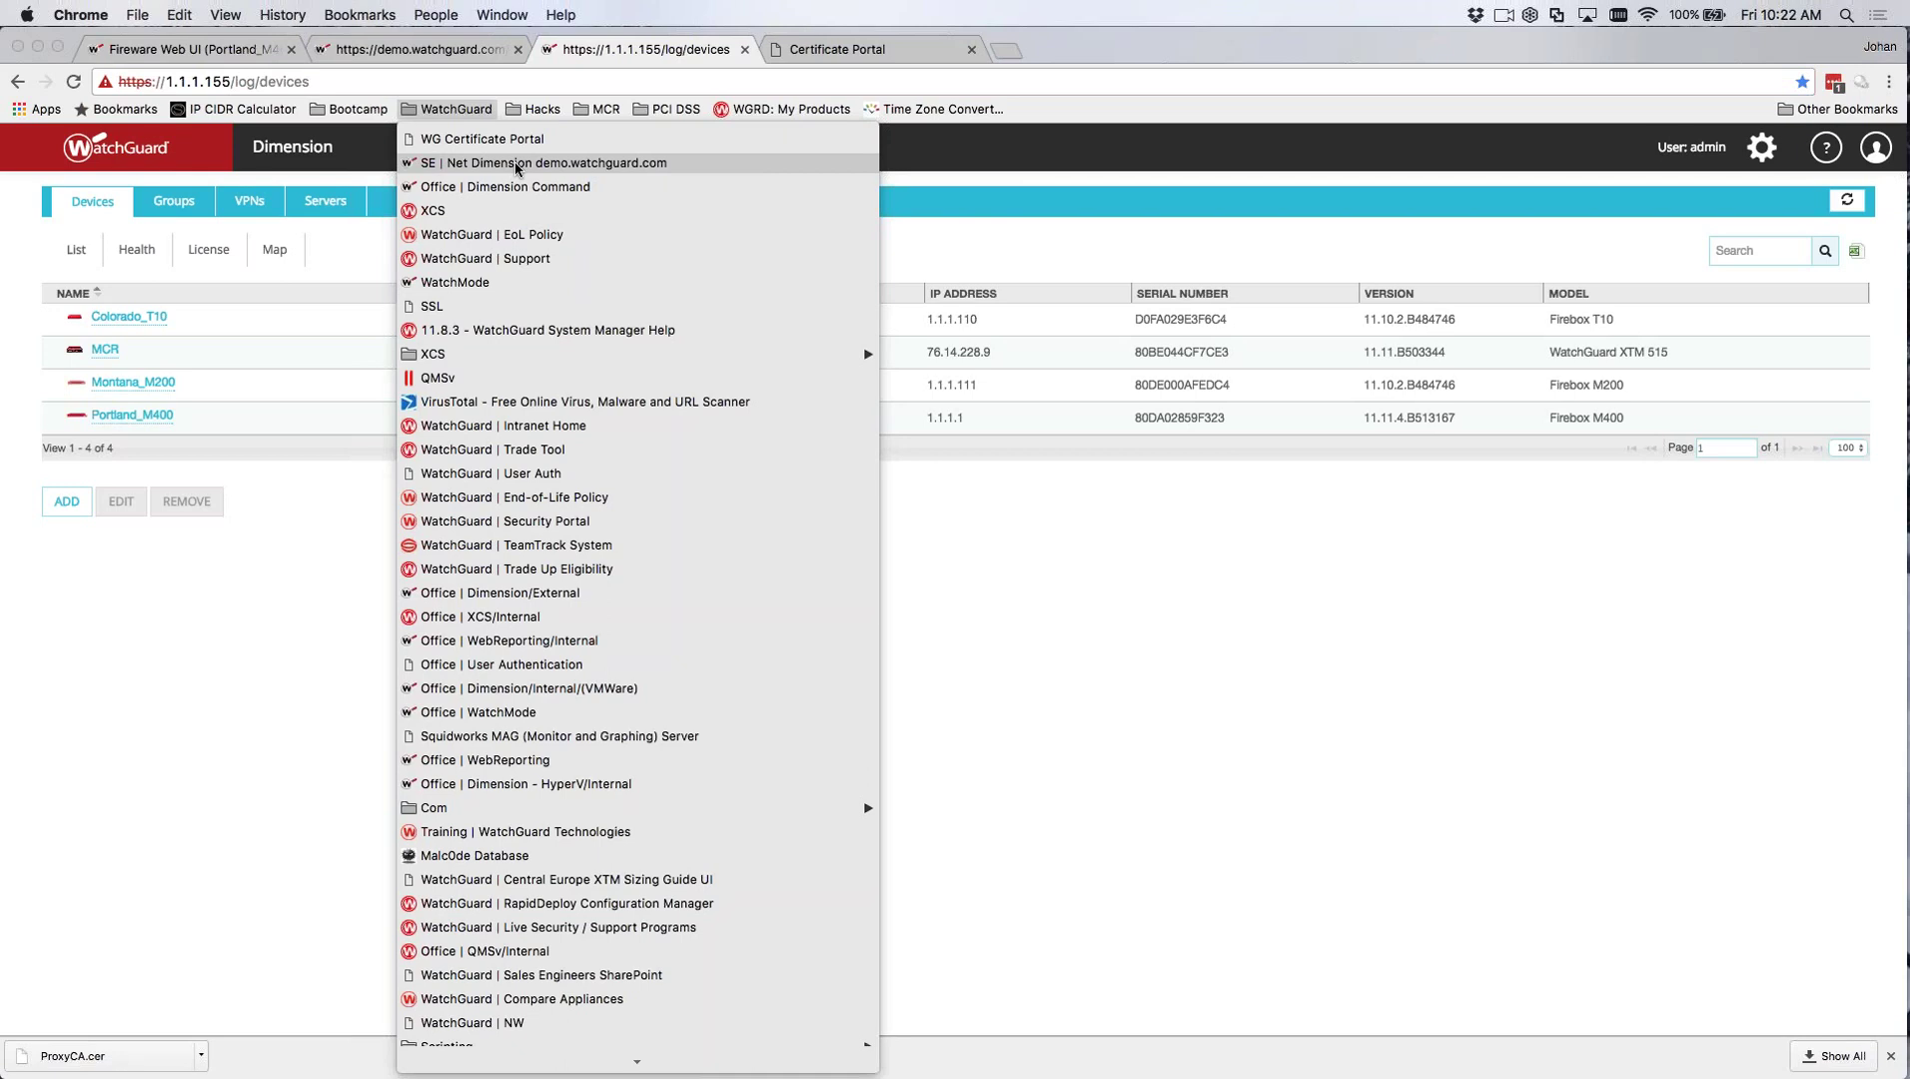
click(515, 165)
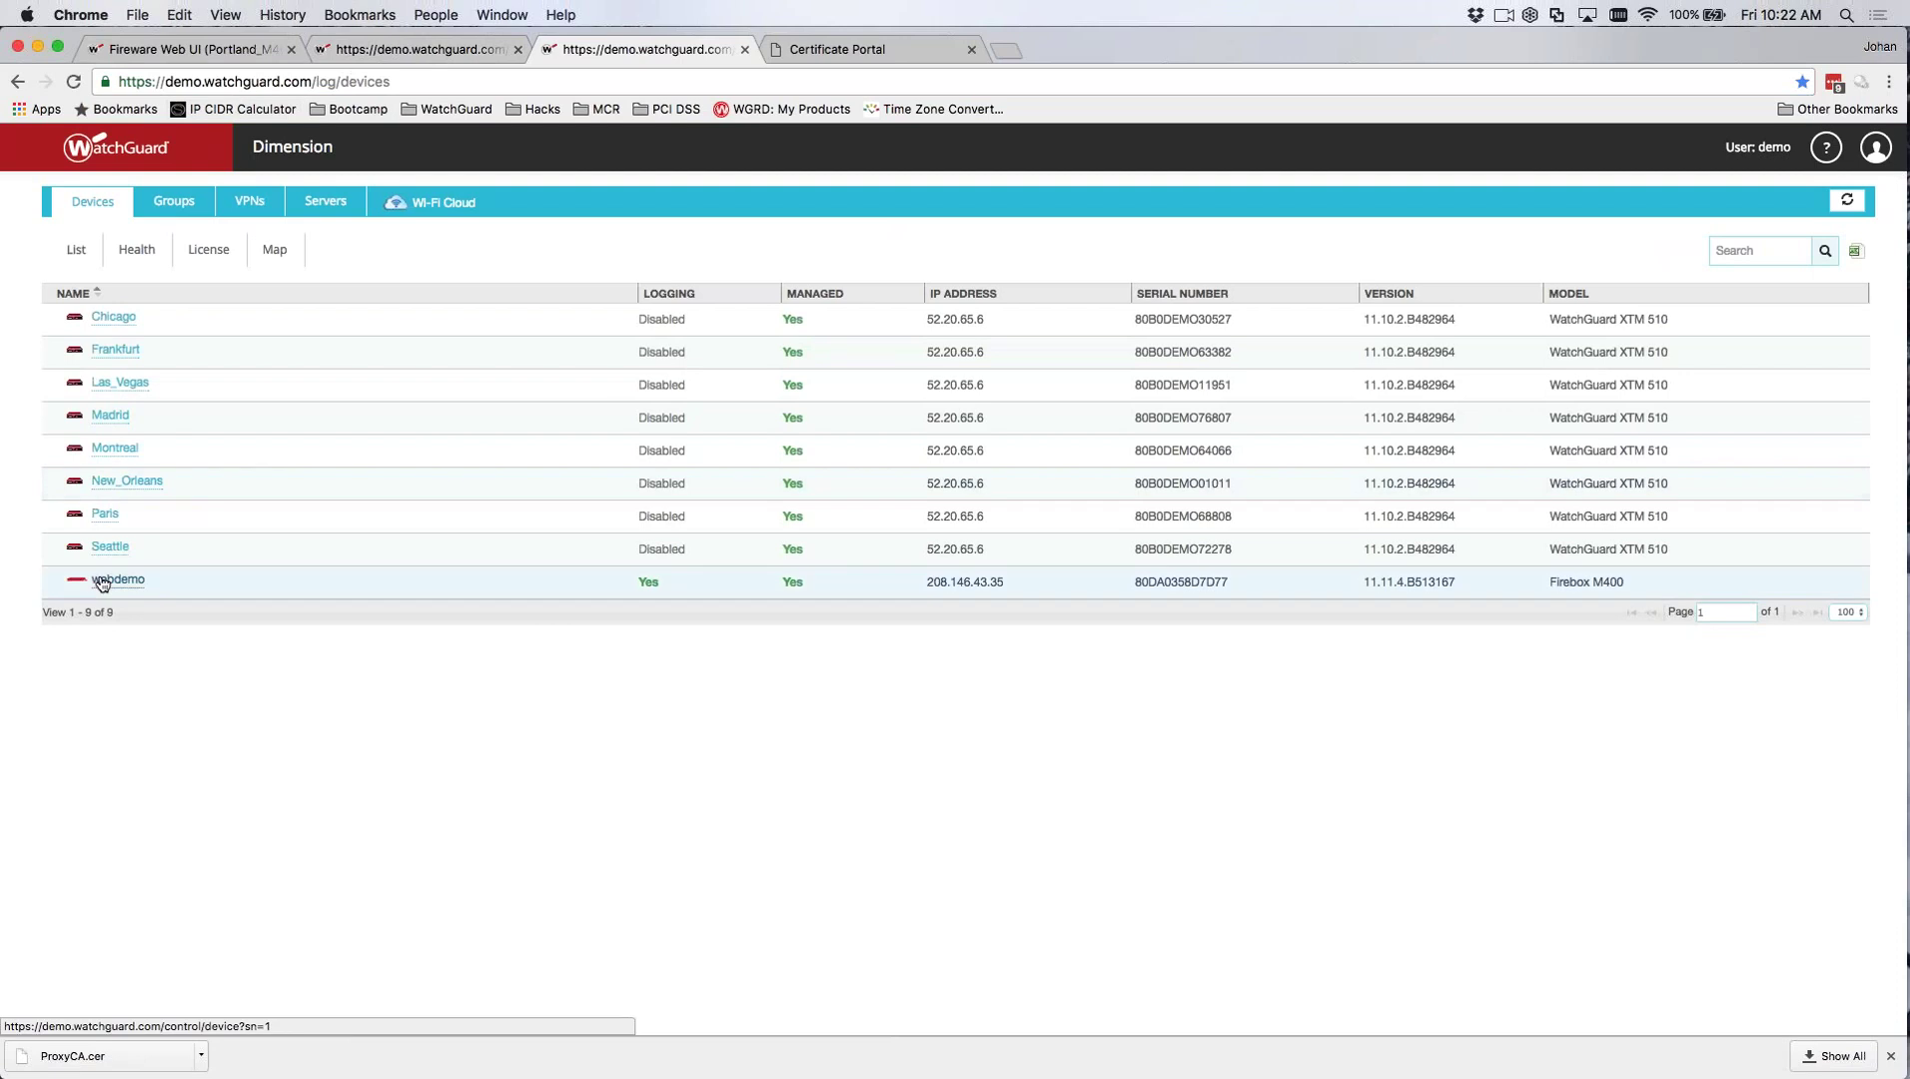
- Open the webdemo device summary and display the full Policy Usage report from its most active policies
click(137, 249)
click(226, 255)
click(106, 599)
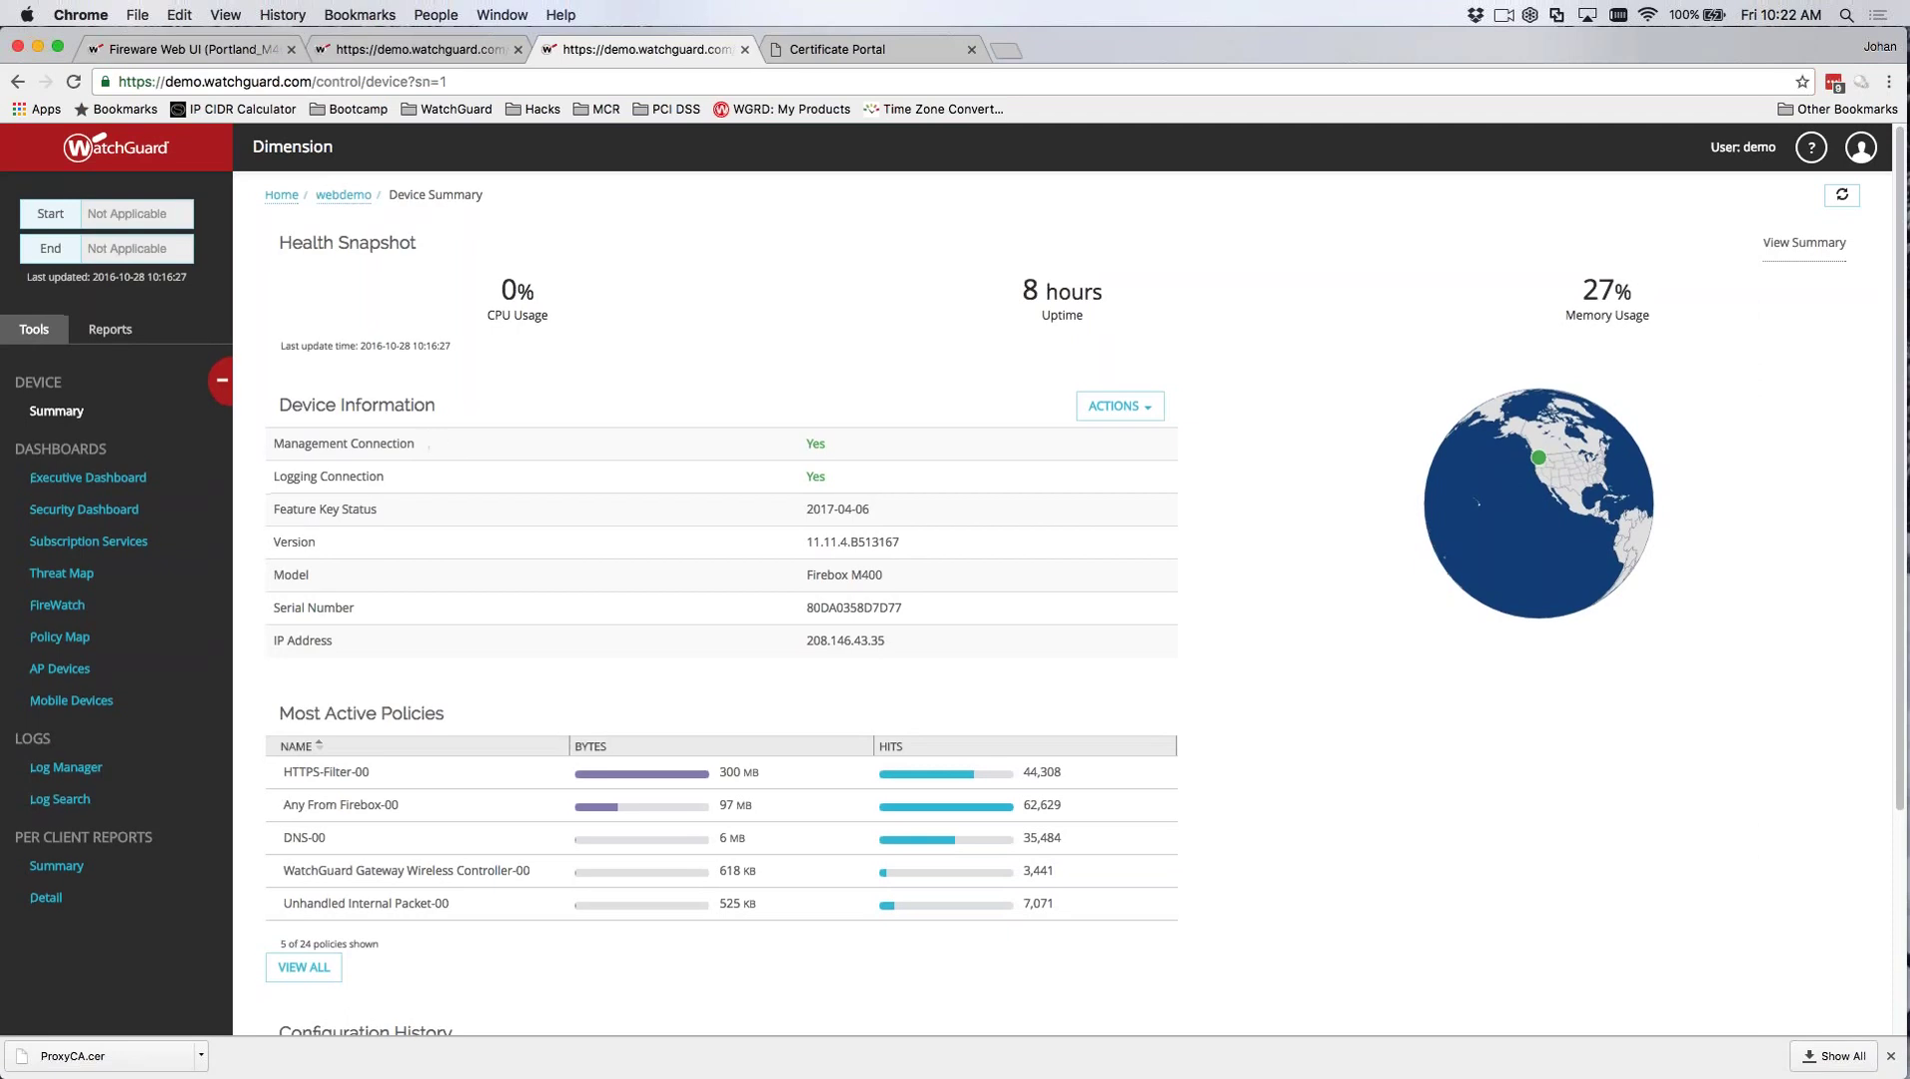
scroll(429, 434, down, 5)
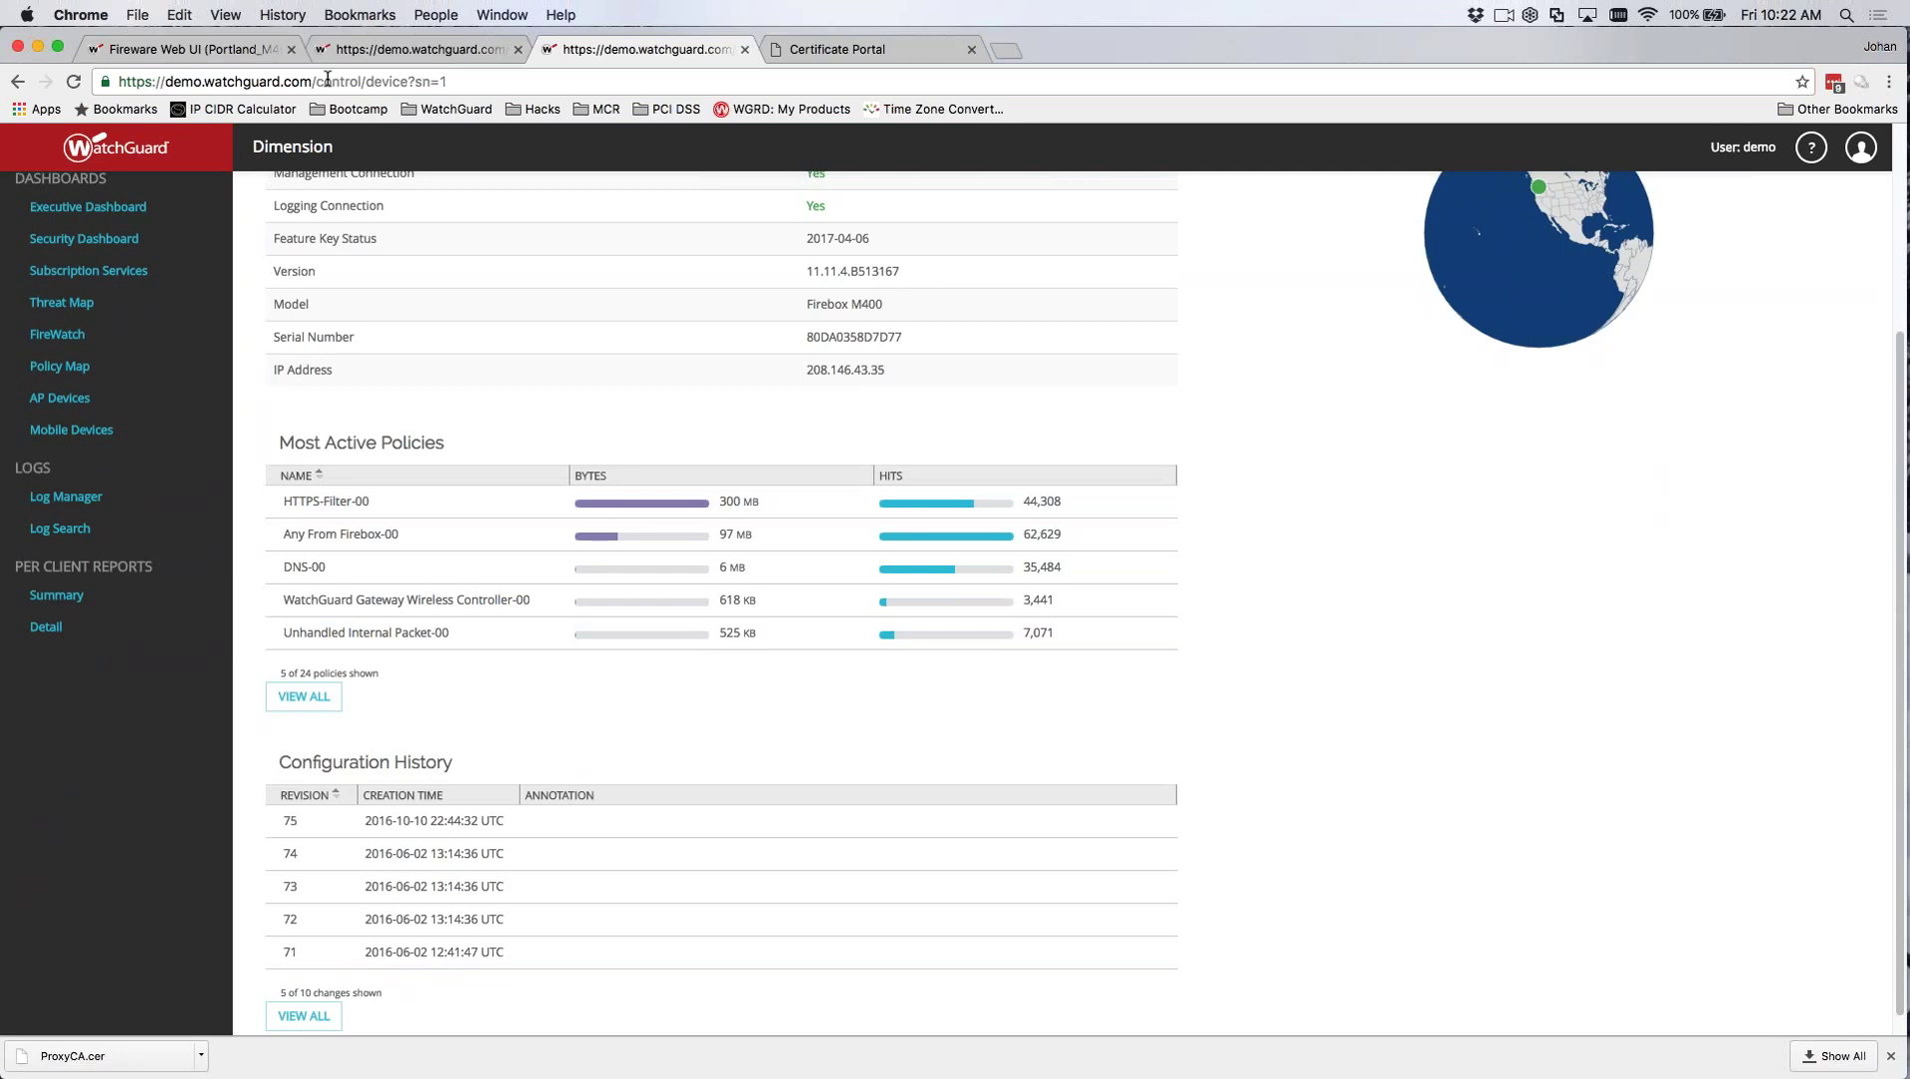
click(292, 706)
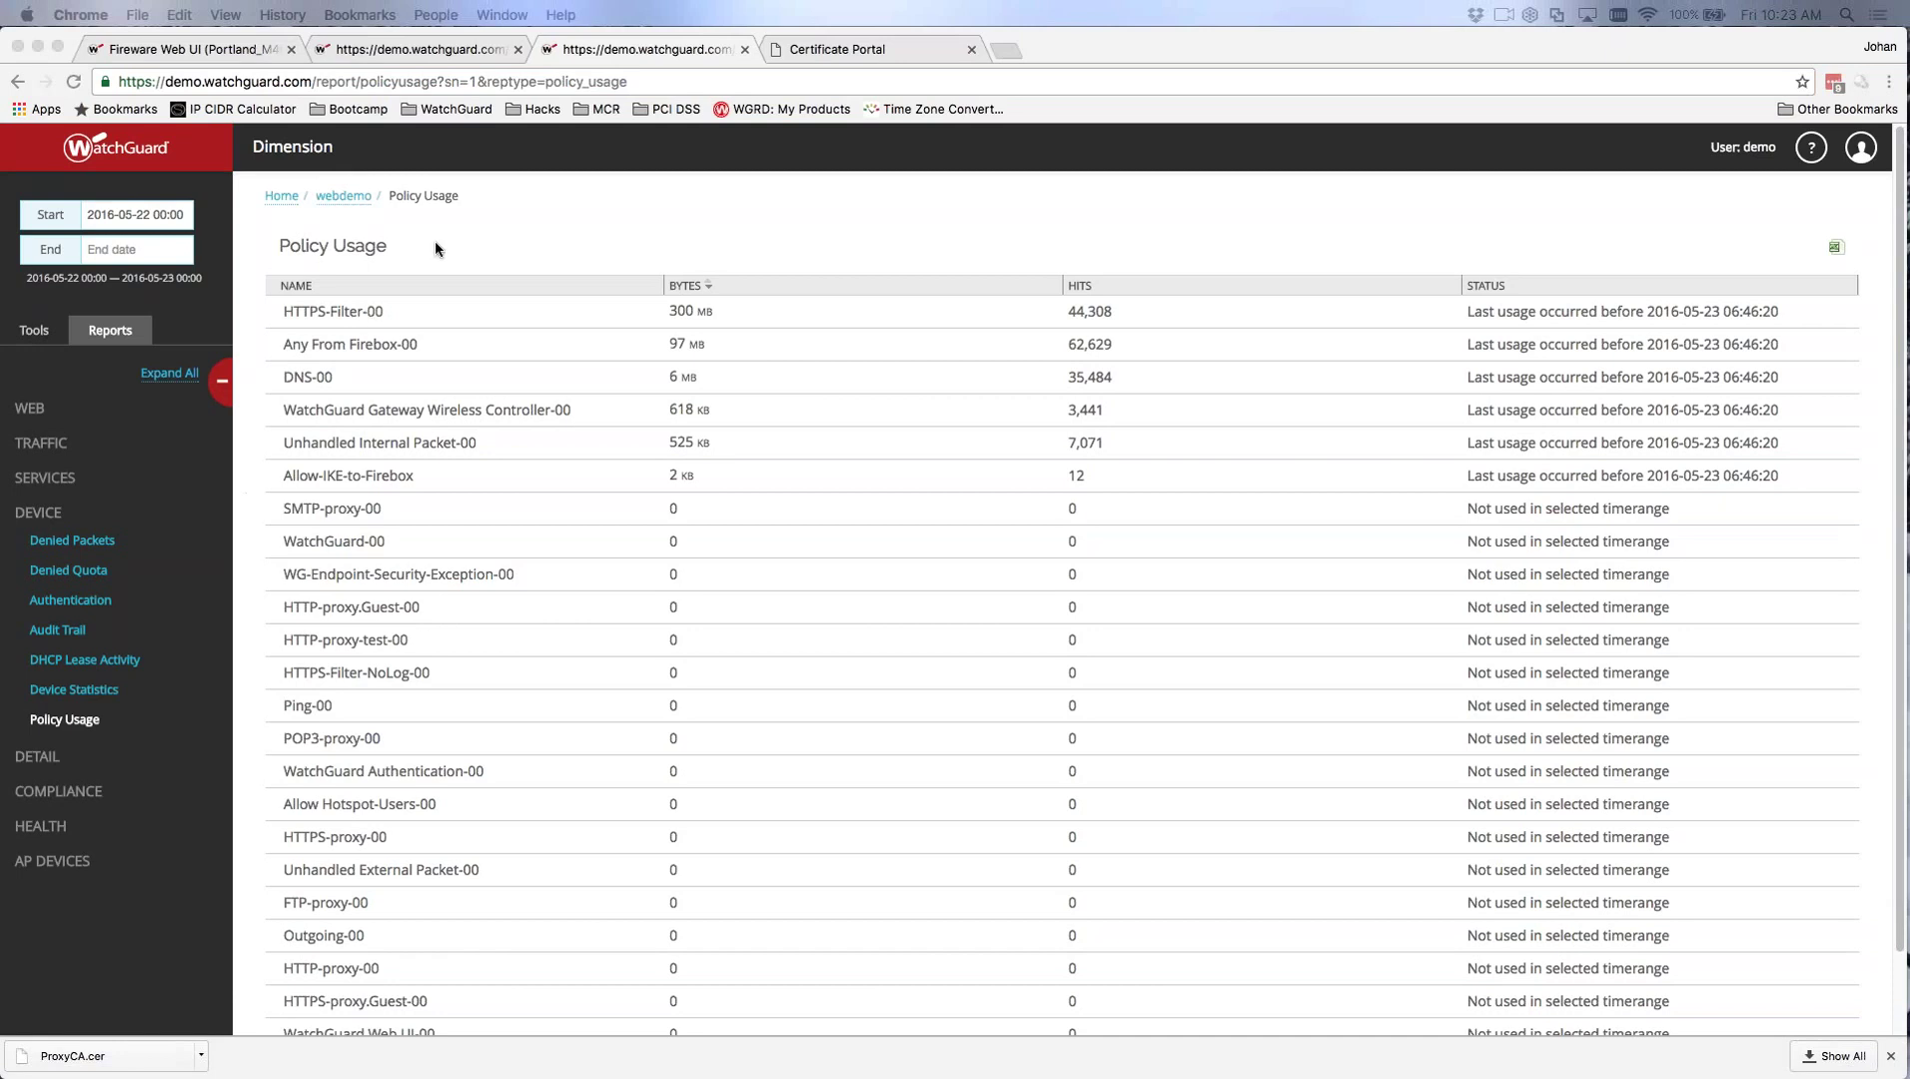
- Return to the Fireware Web UI, open the Firewall Policies list and unlock it for changes
click(235, 54)
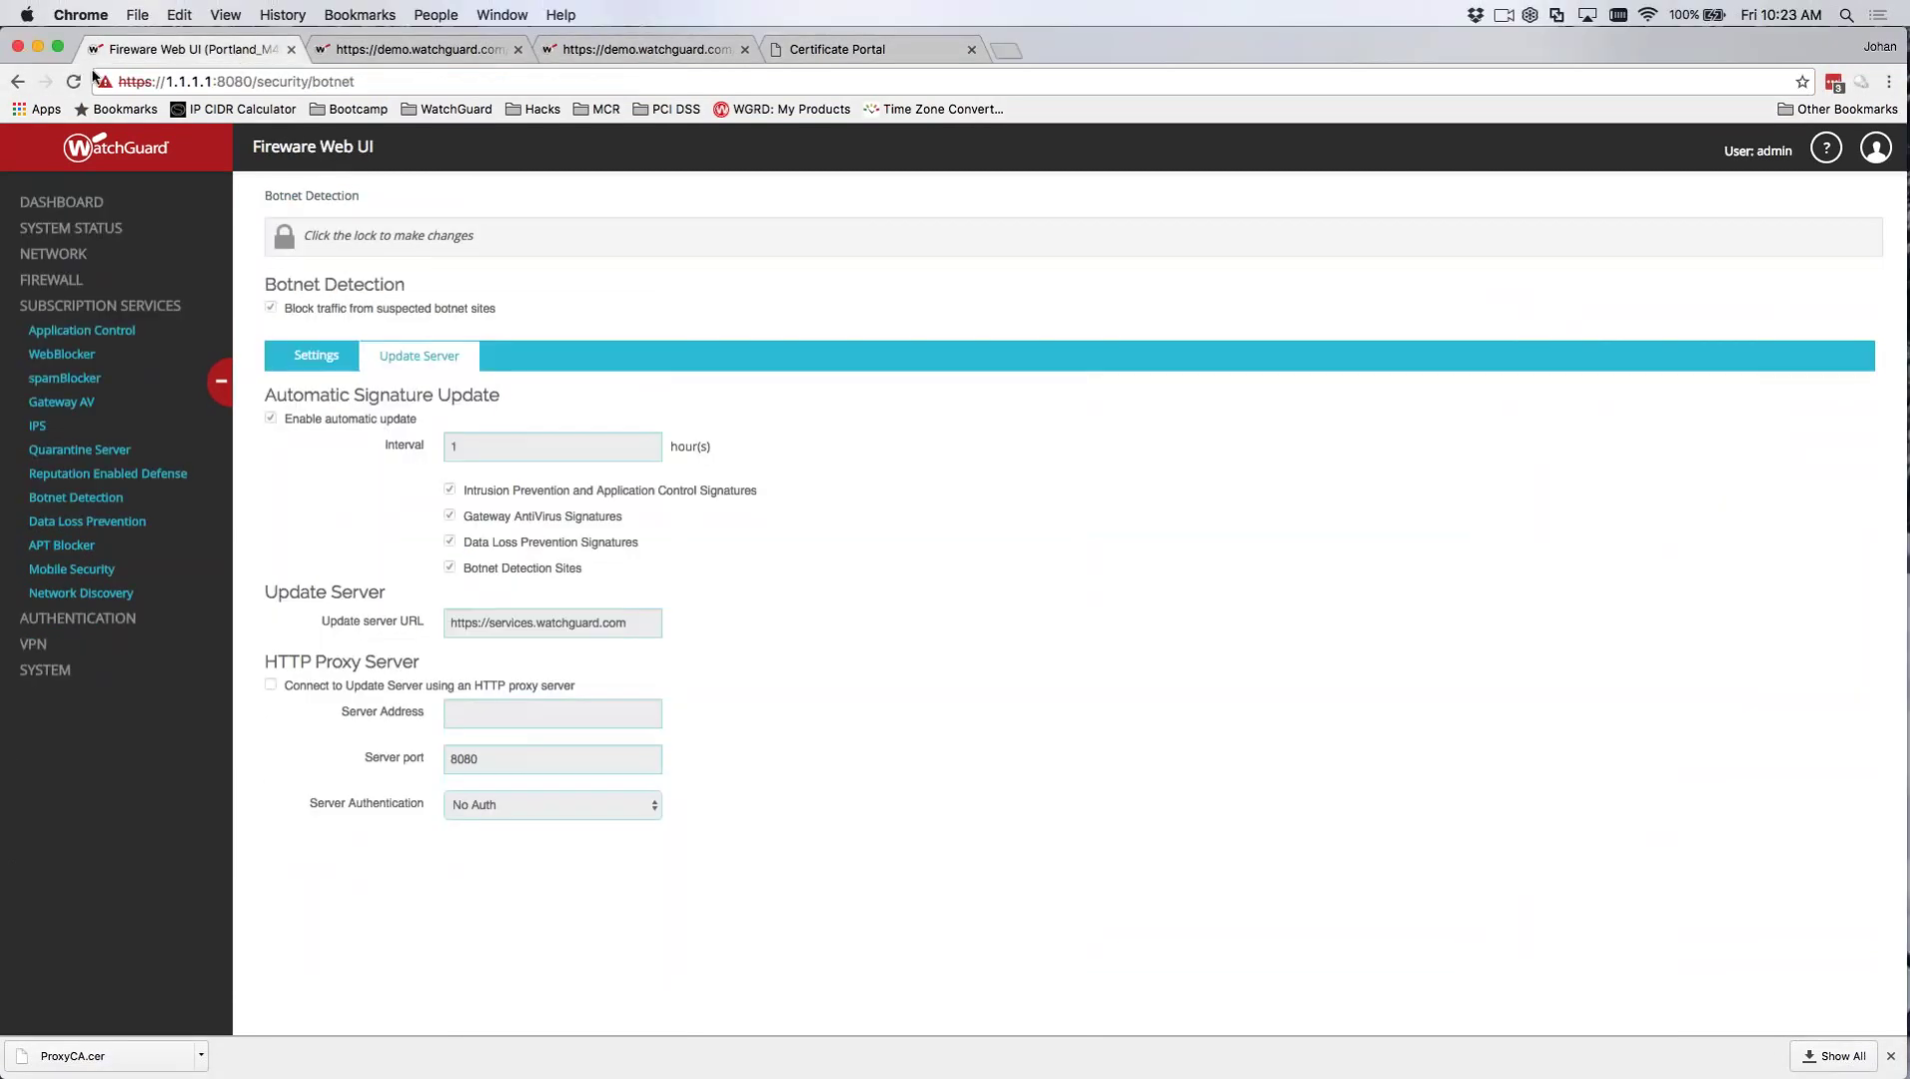
click(70, 285)
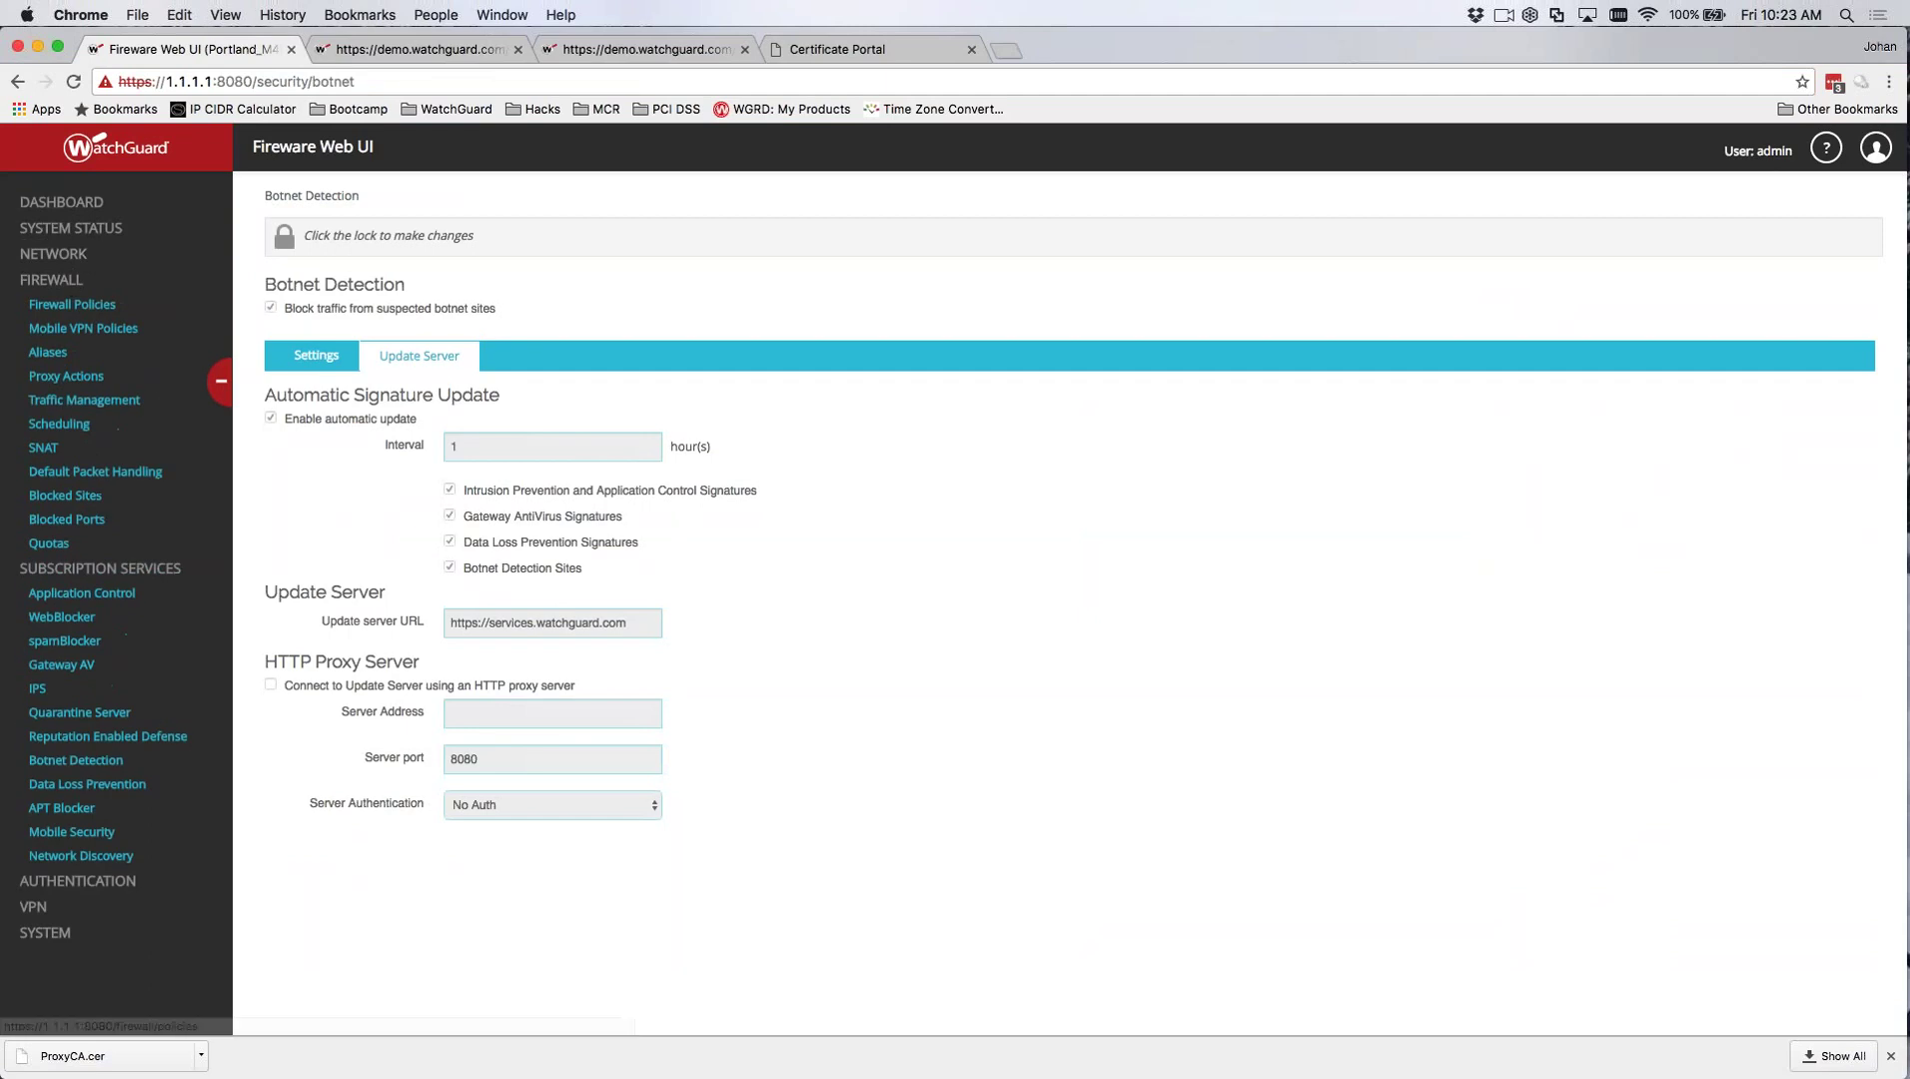
click(72, 307)
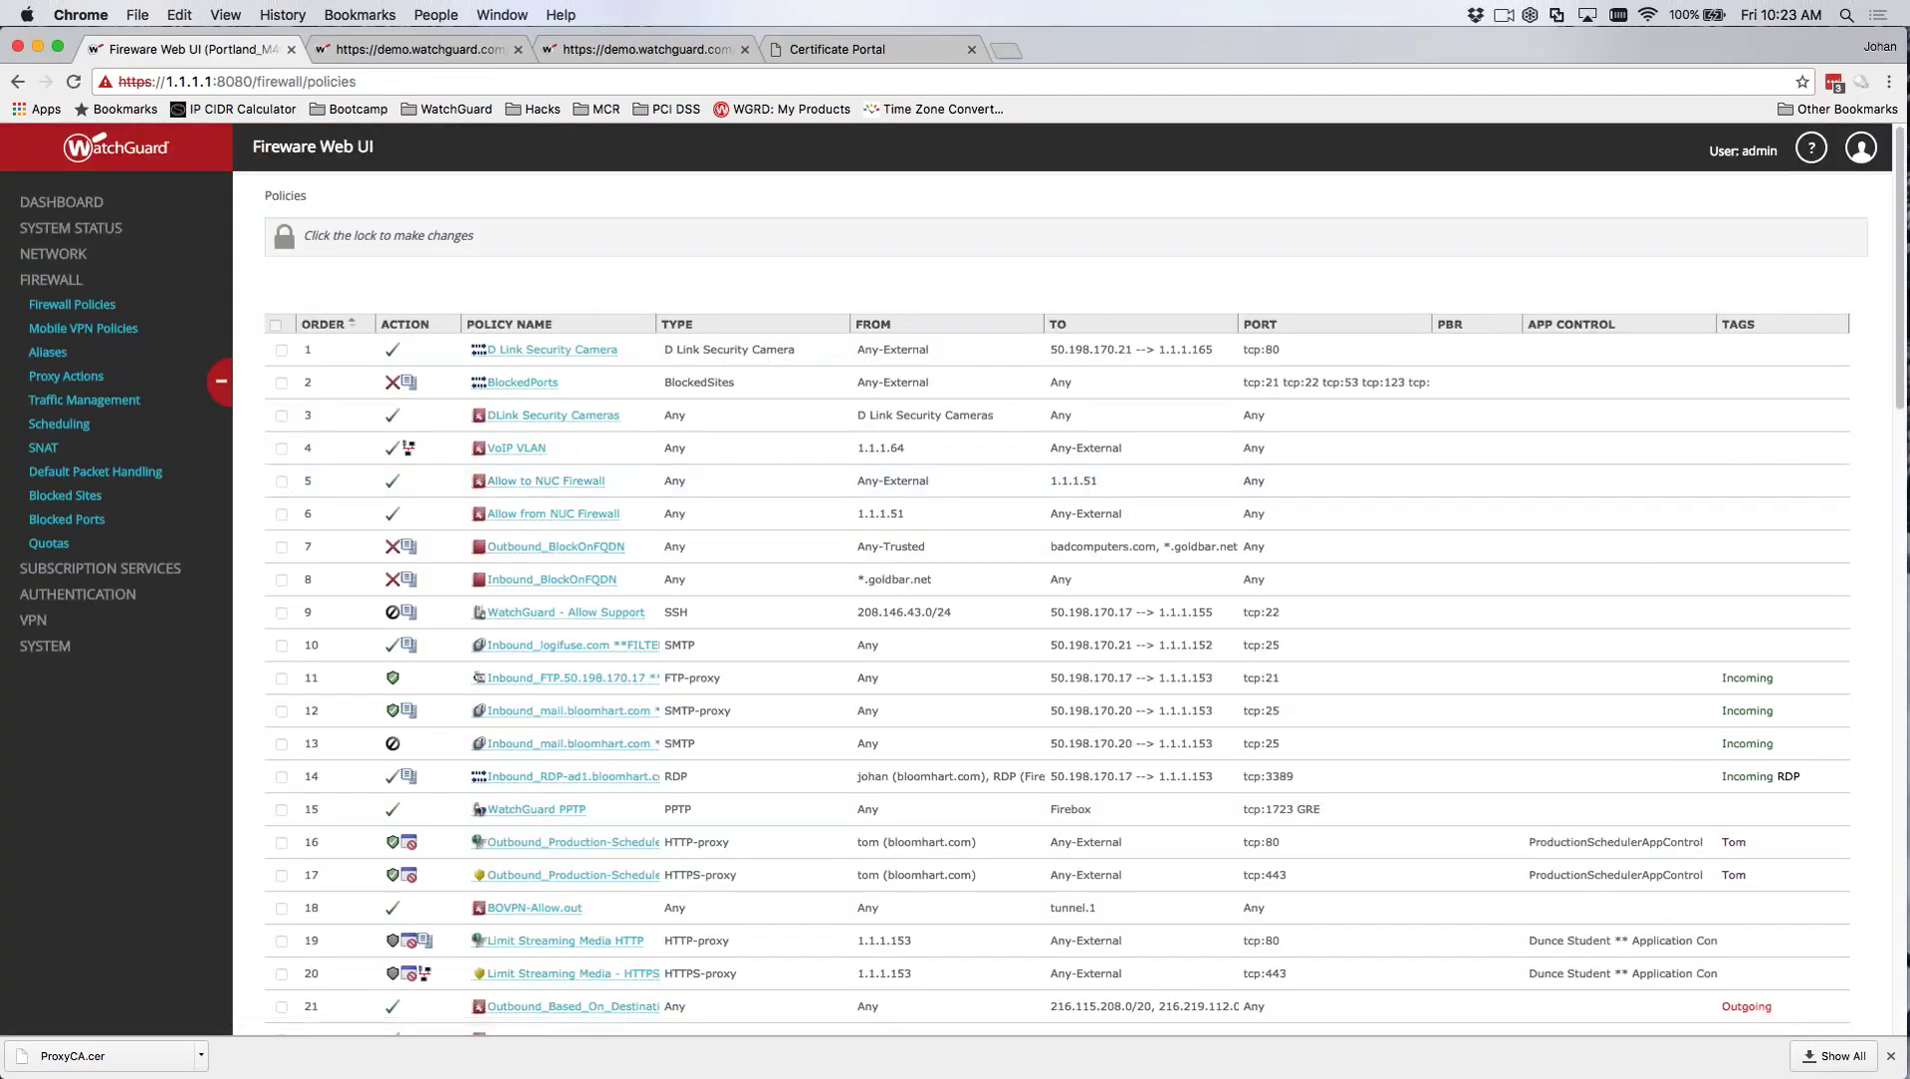
scroll(1059, 599, down, 15)
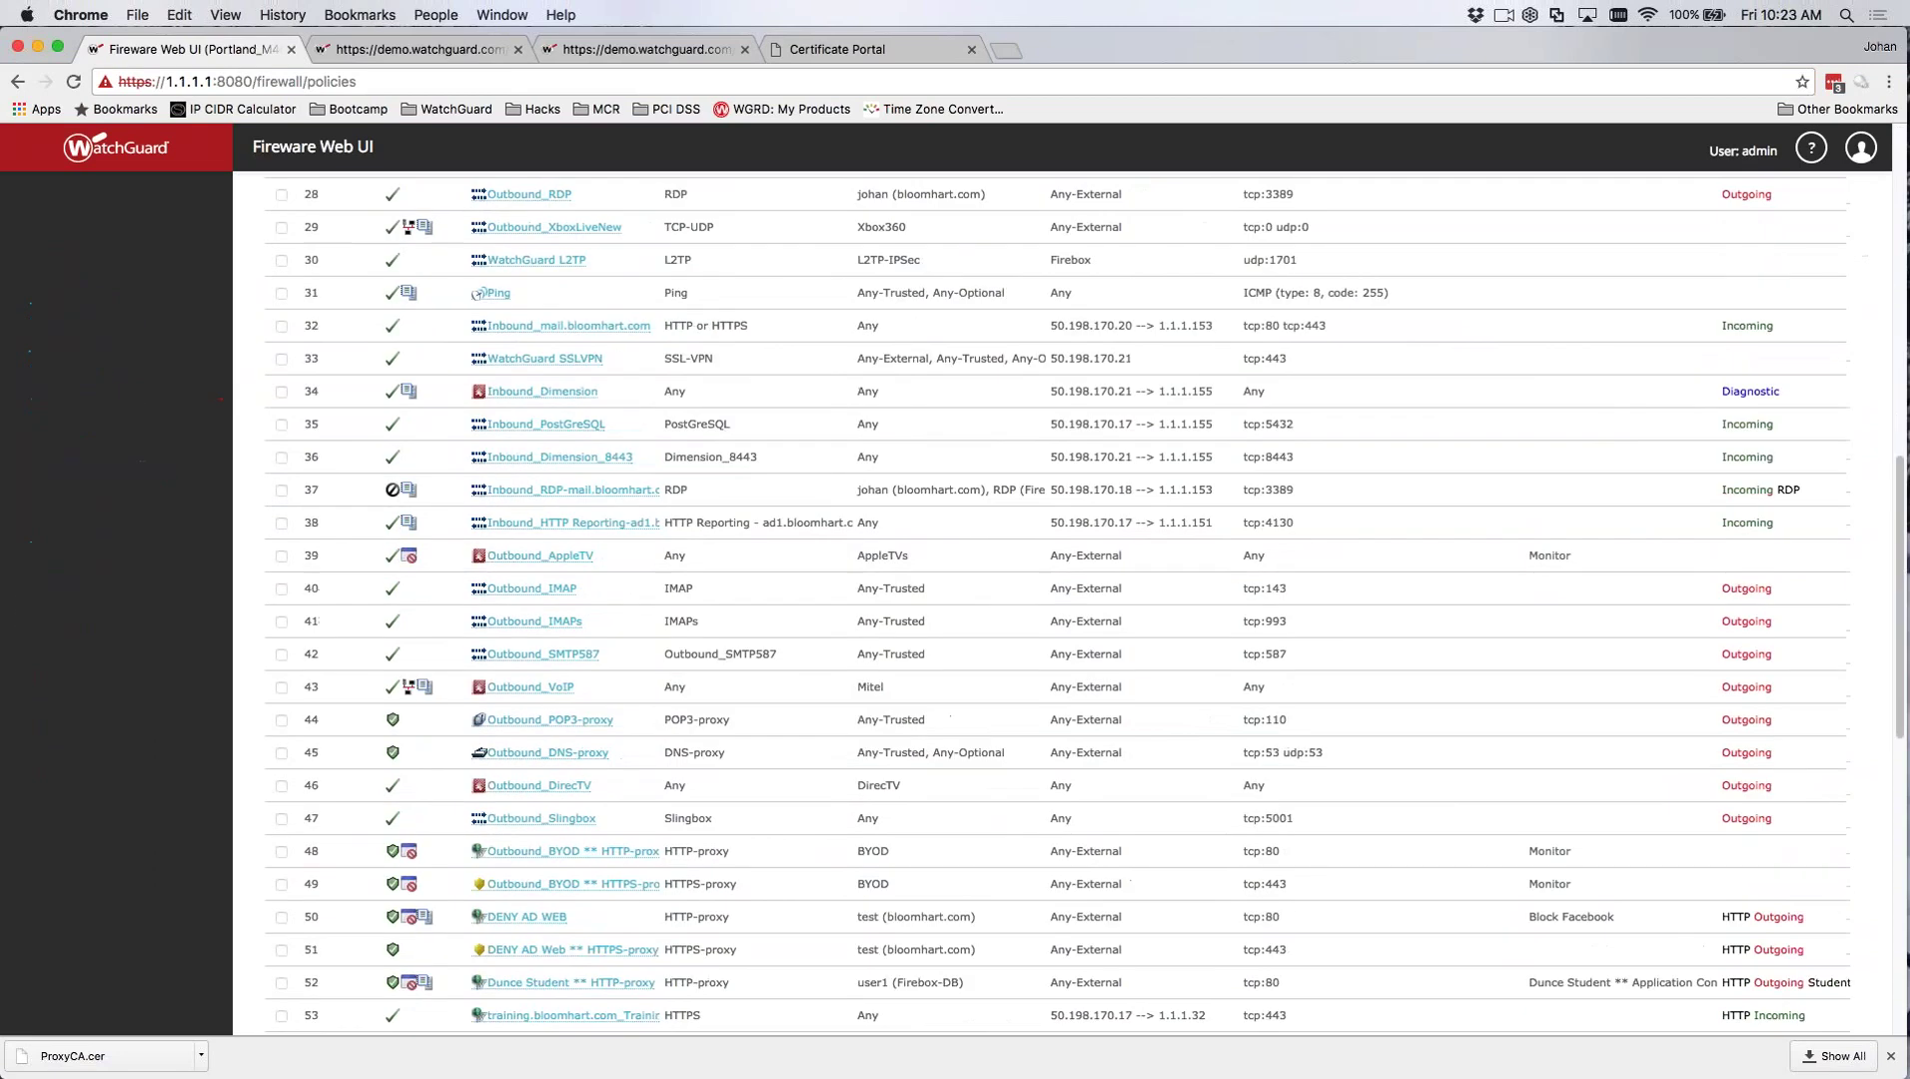
scroll(643, 458, up, 15)
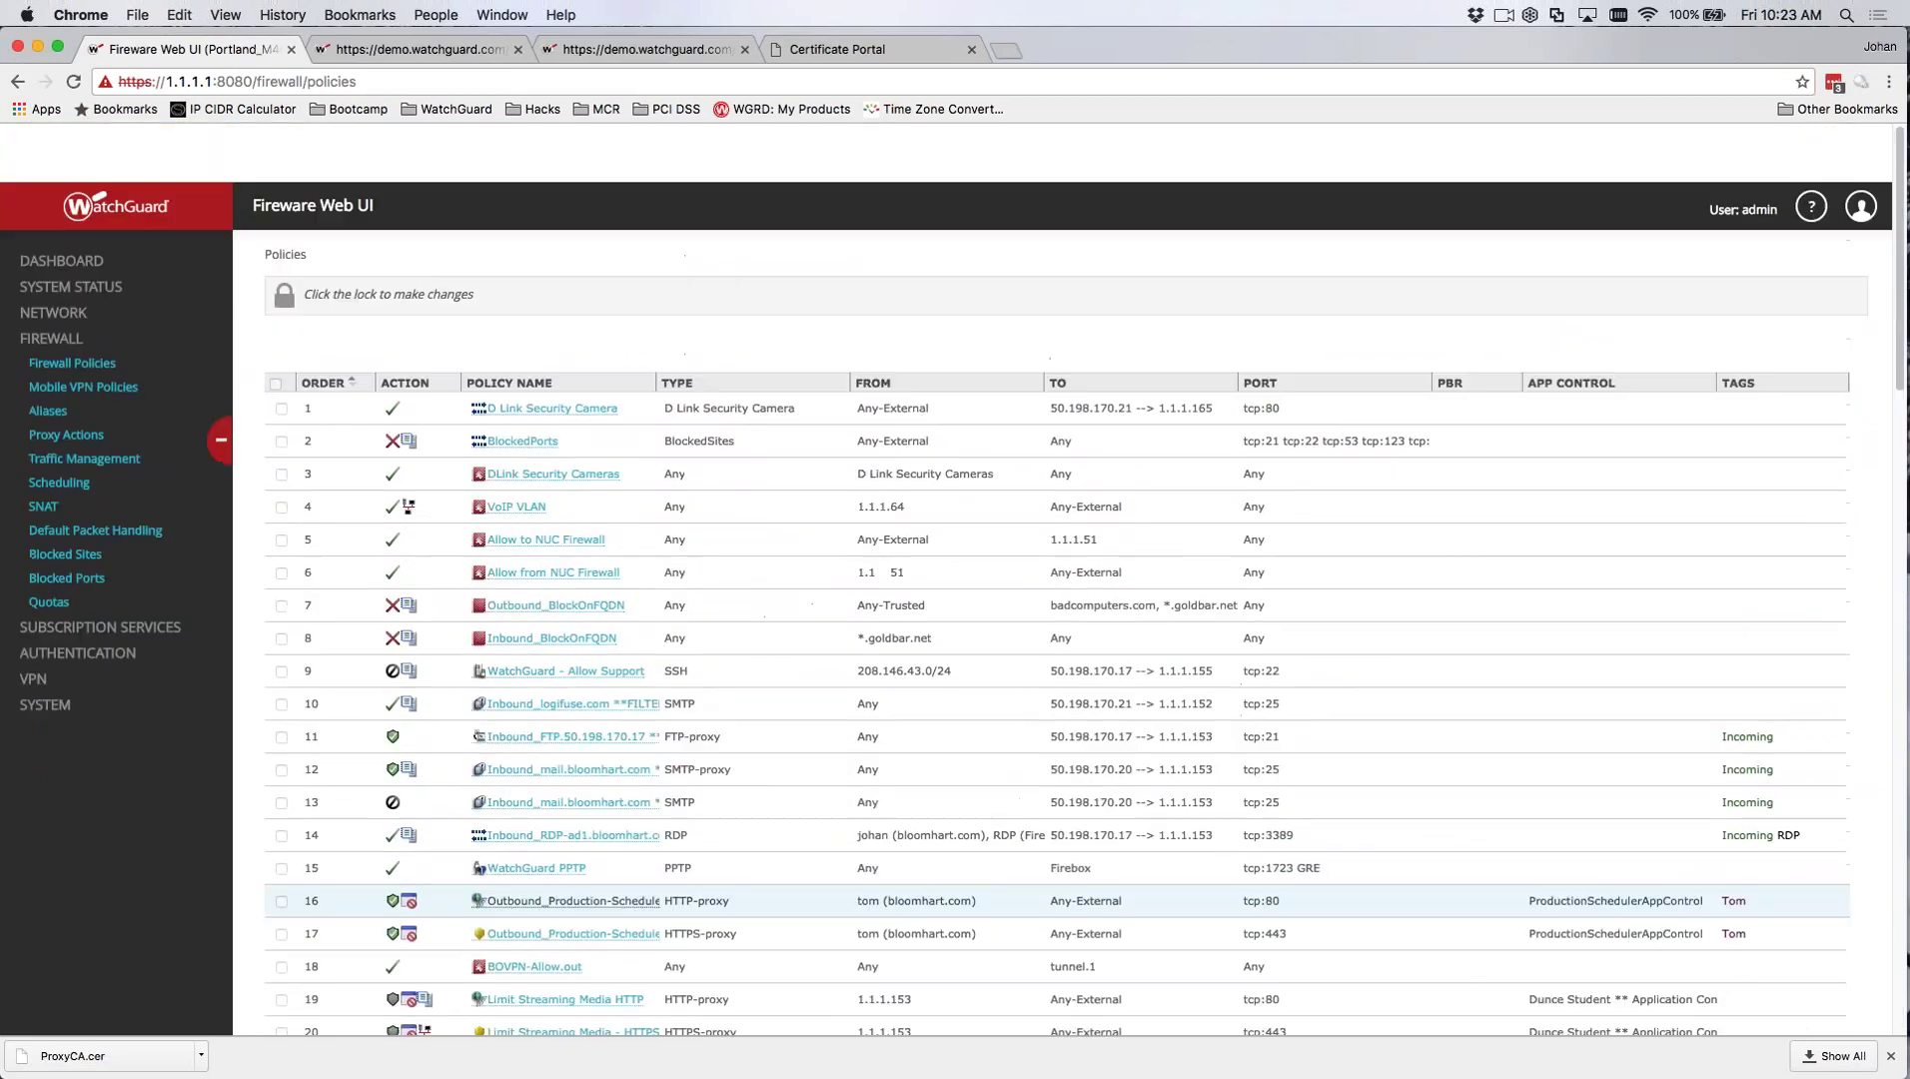
click(479, 238)
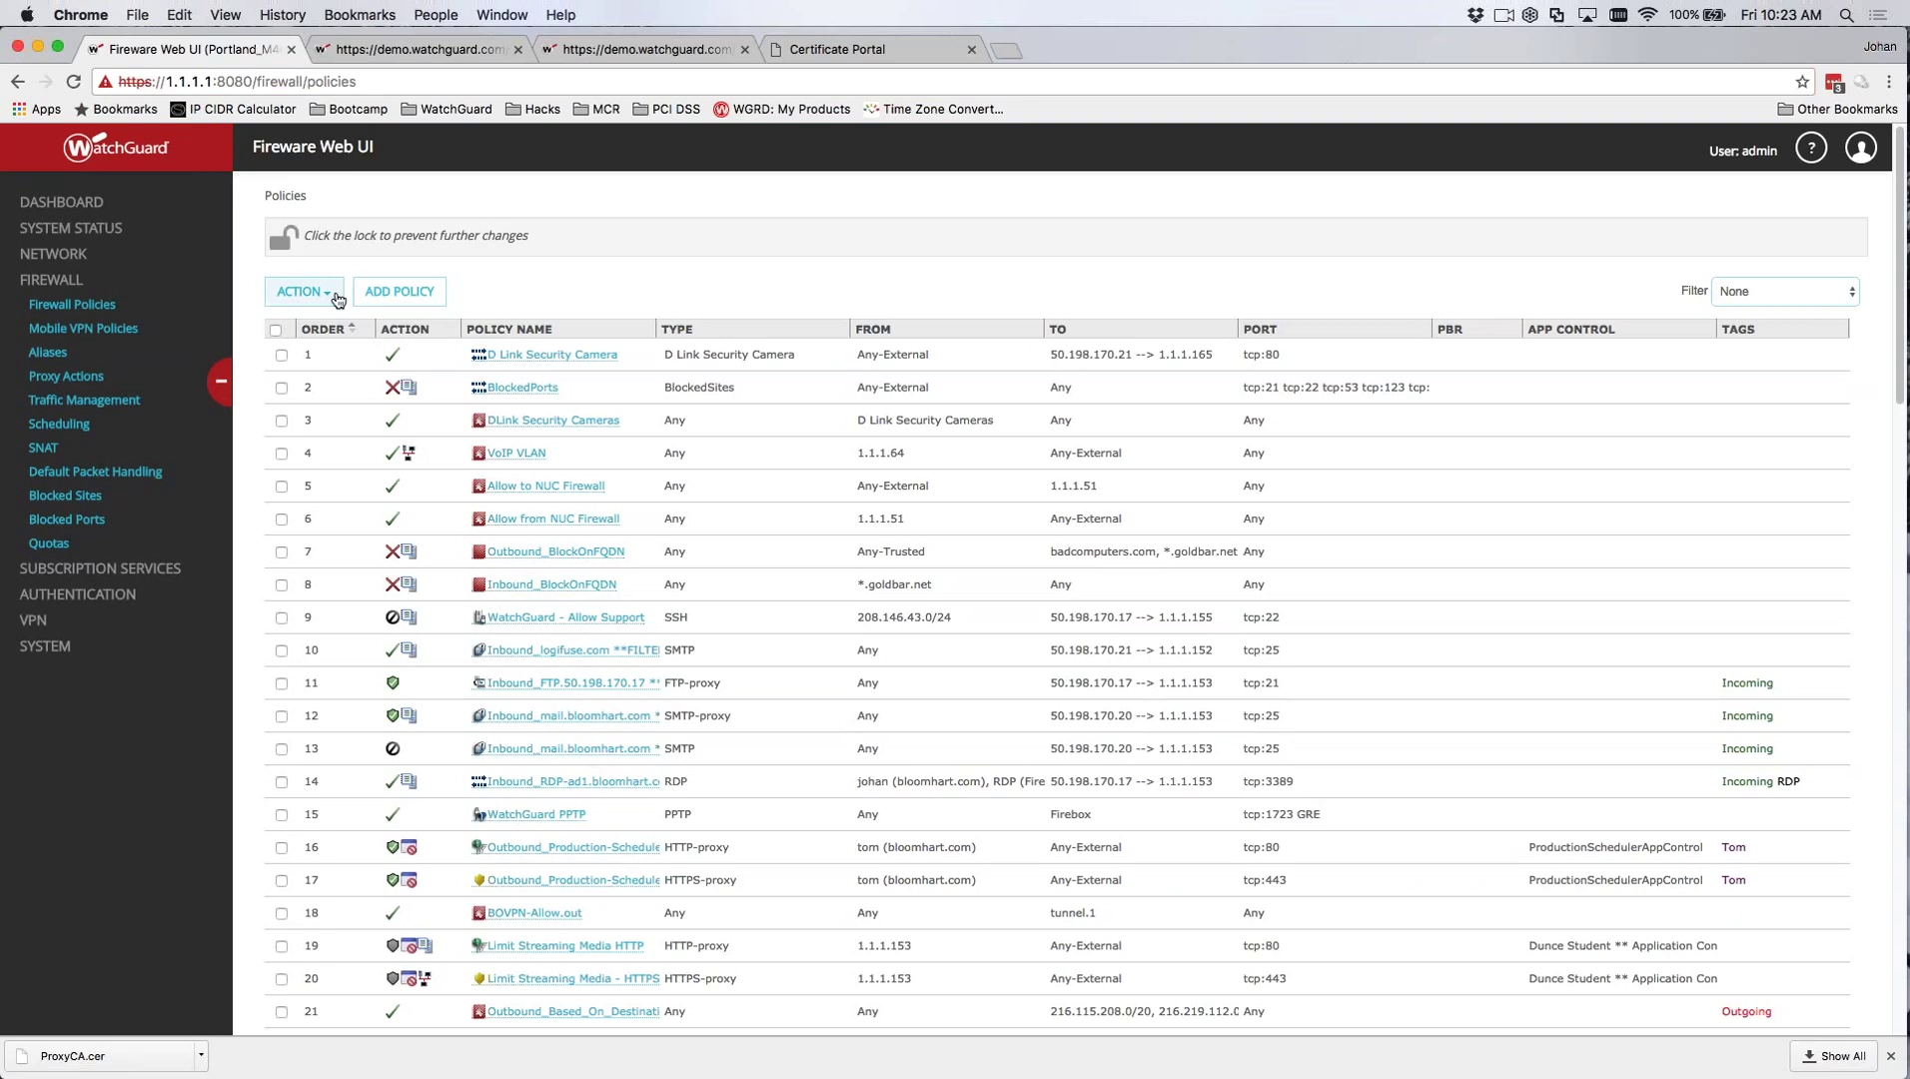
- Add a firewall policy of the proxy type HTTP-proxy with the HTTP-Client.Standard proxy action
click(374, 295)
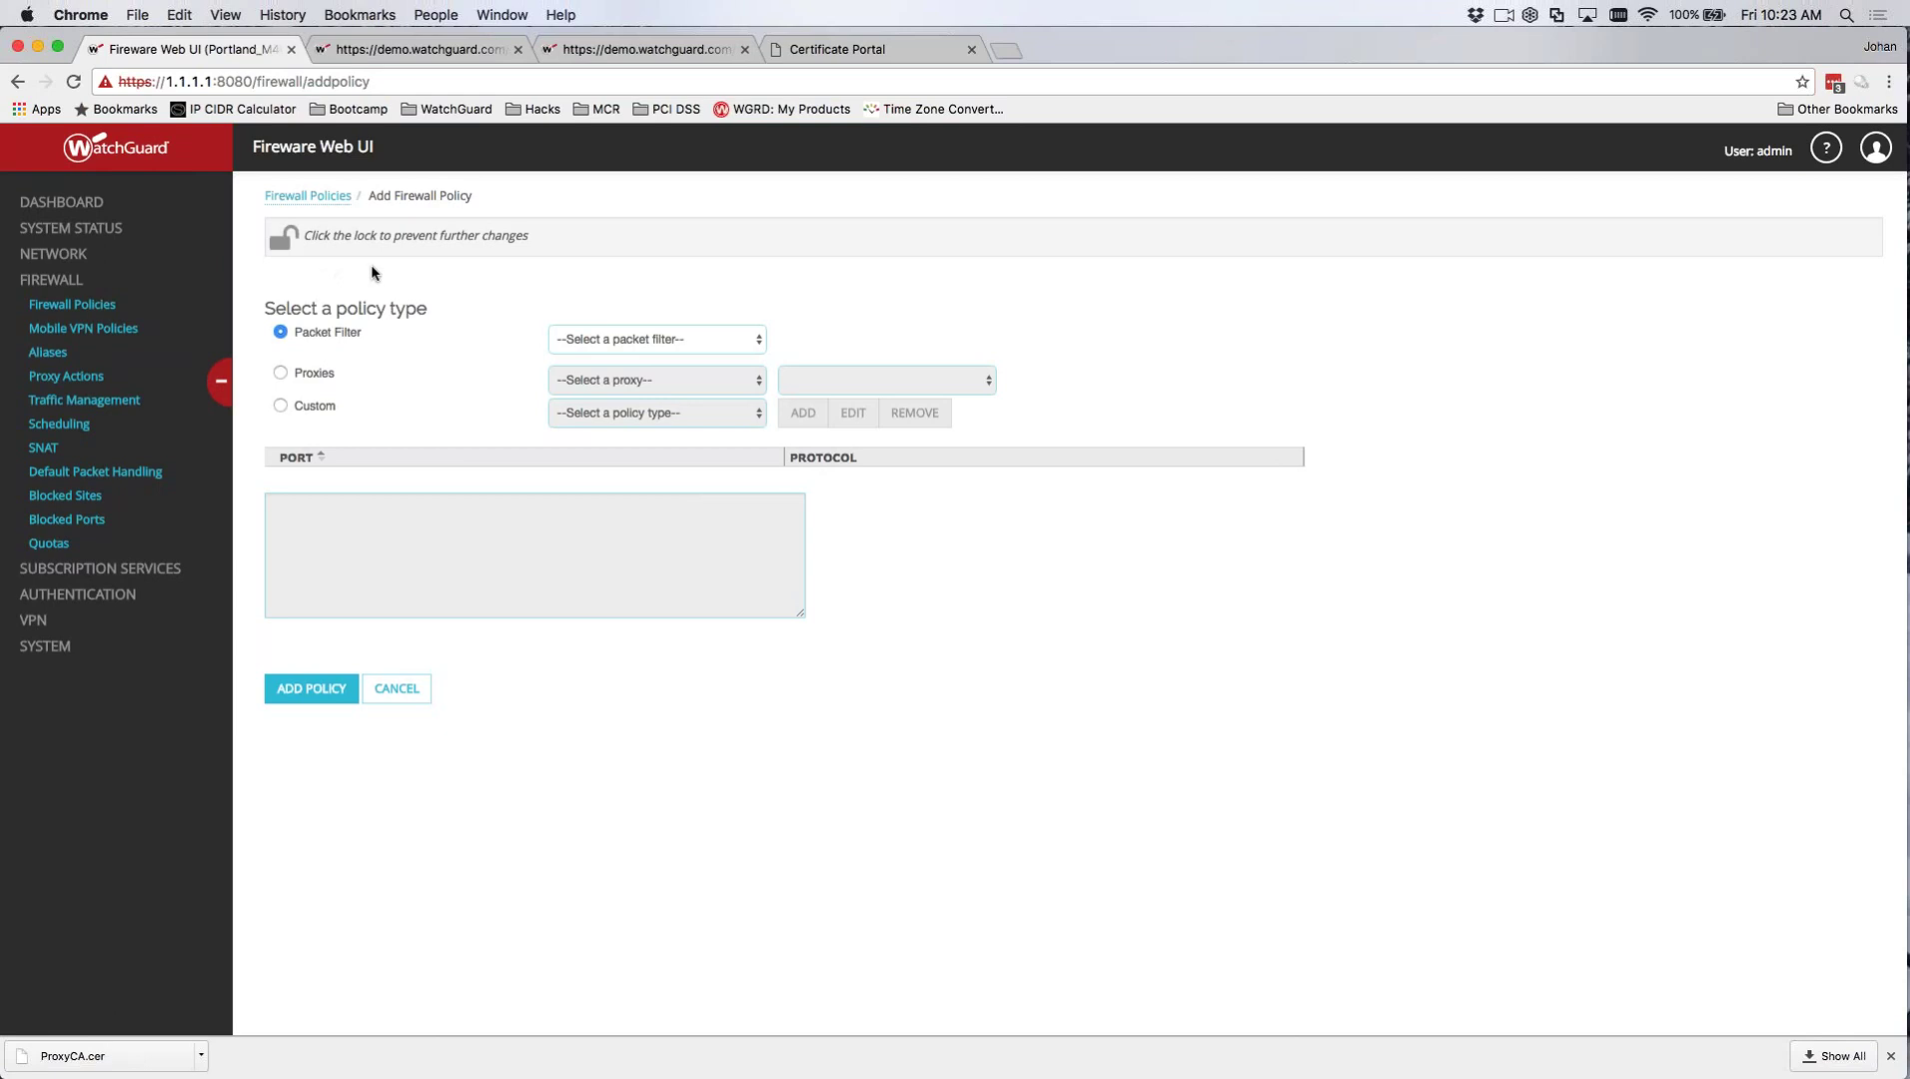
click(281, 374)
click(649, 379)
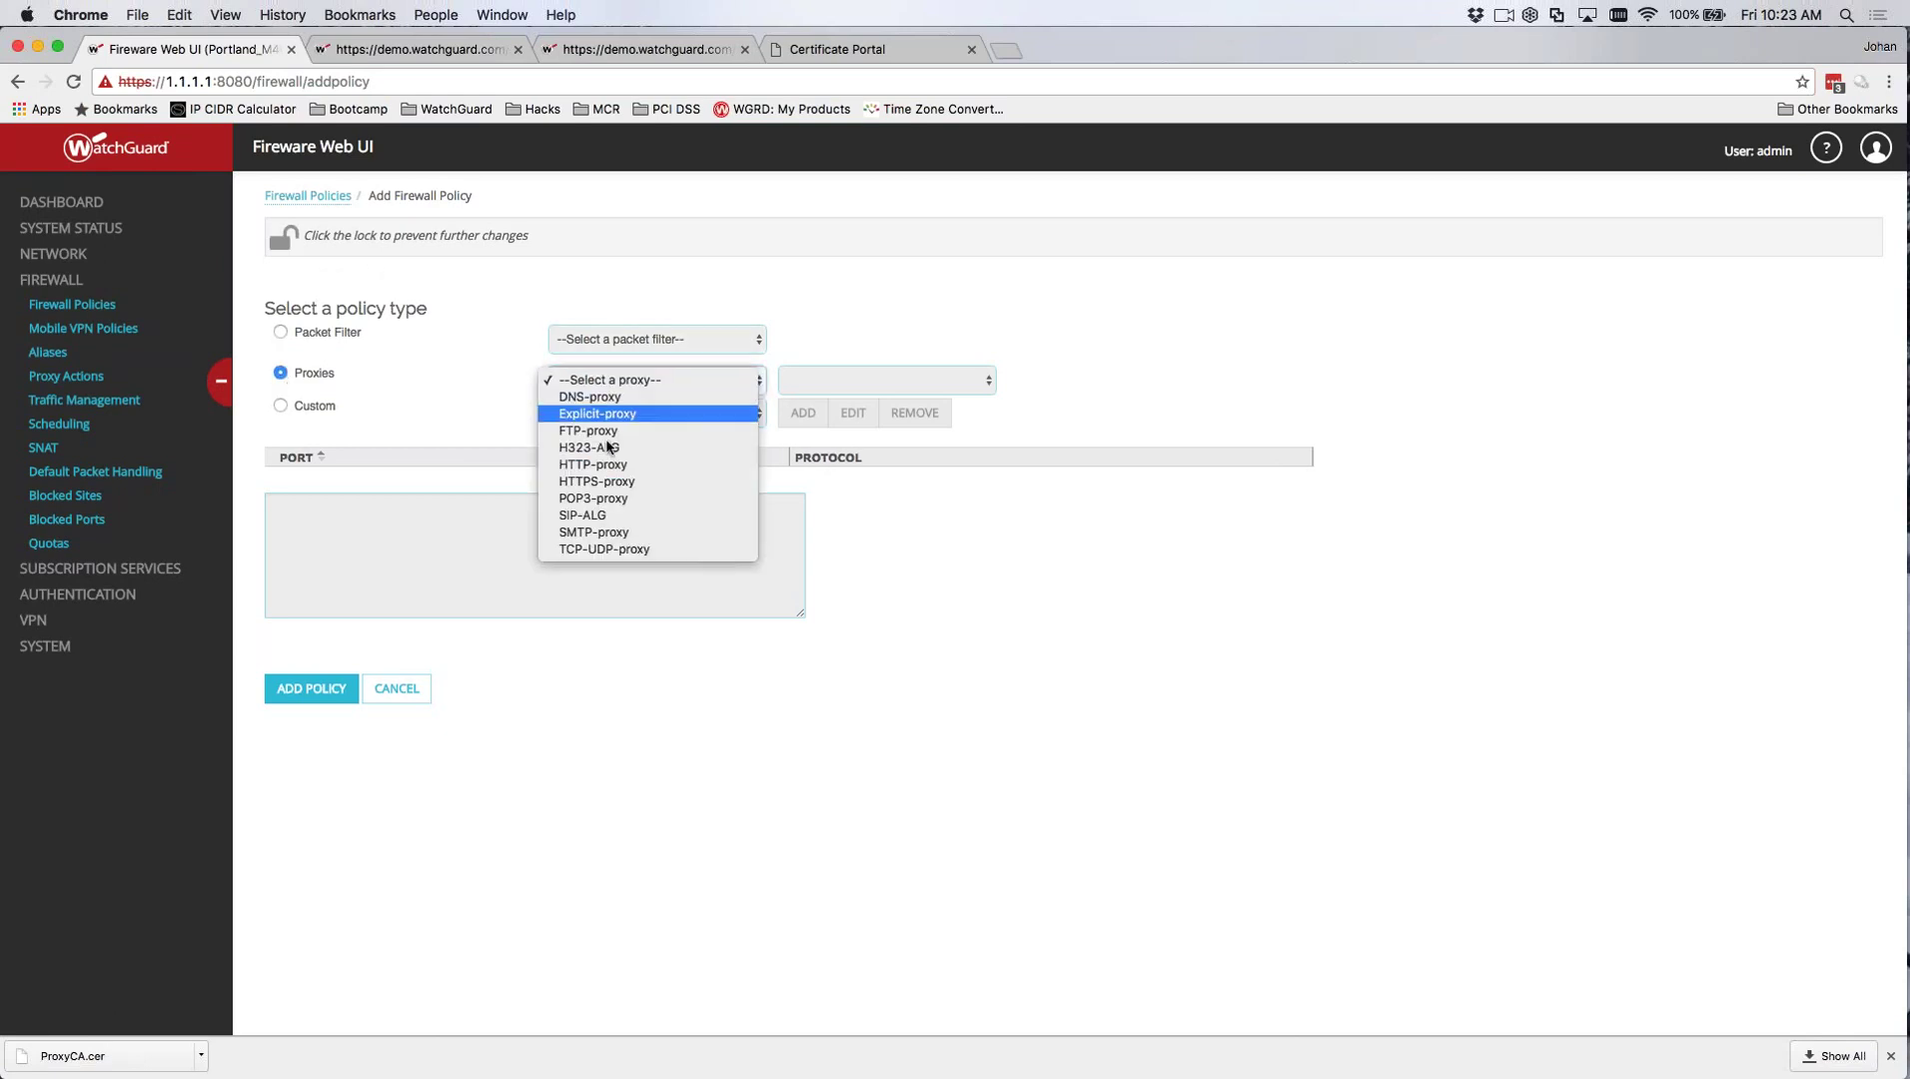
click(601, 463)
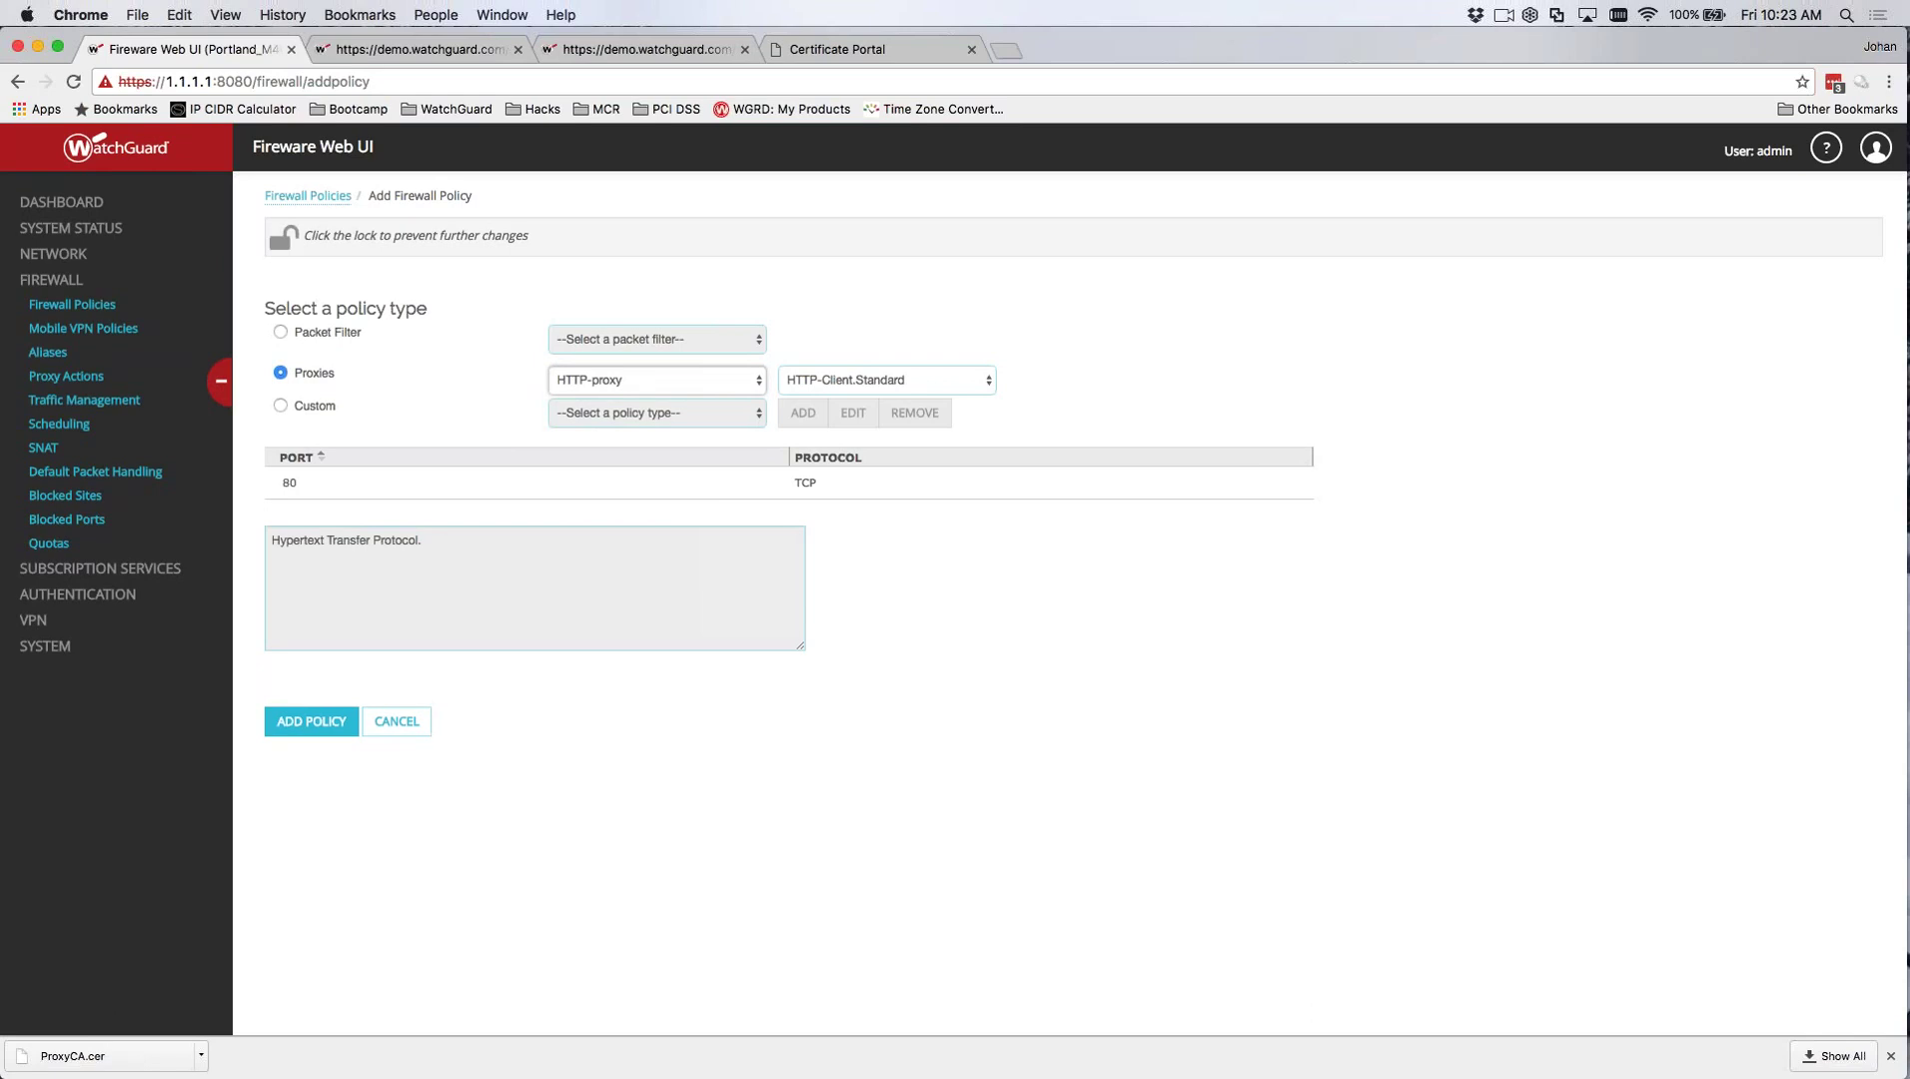
click(318, 720)
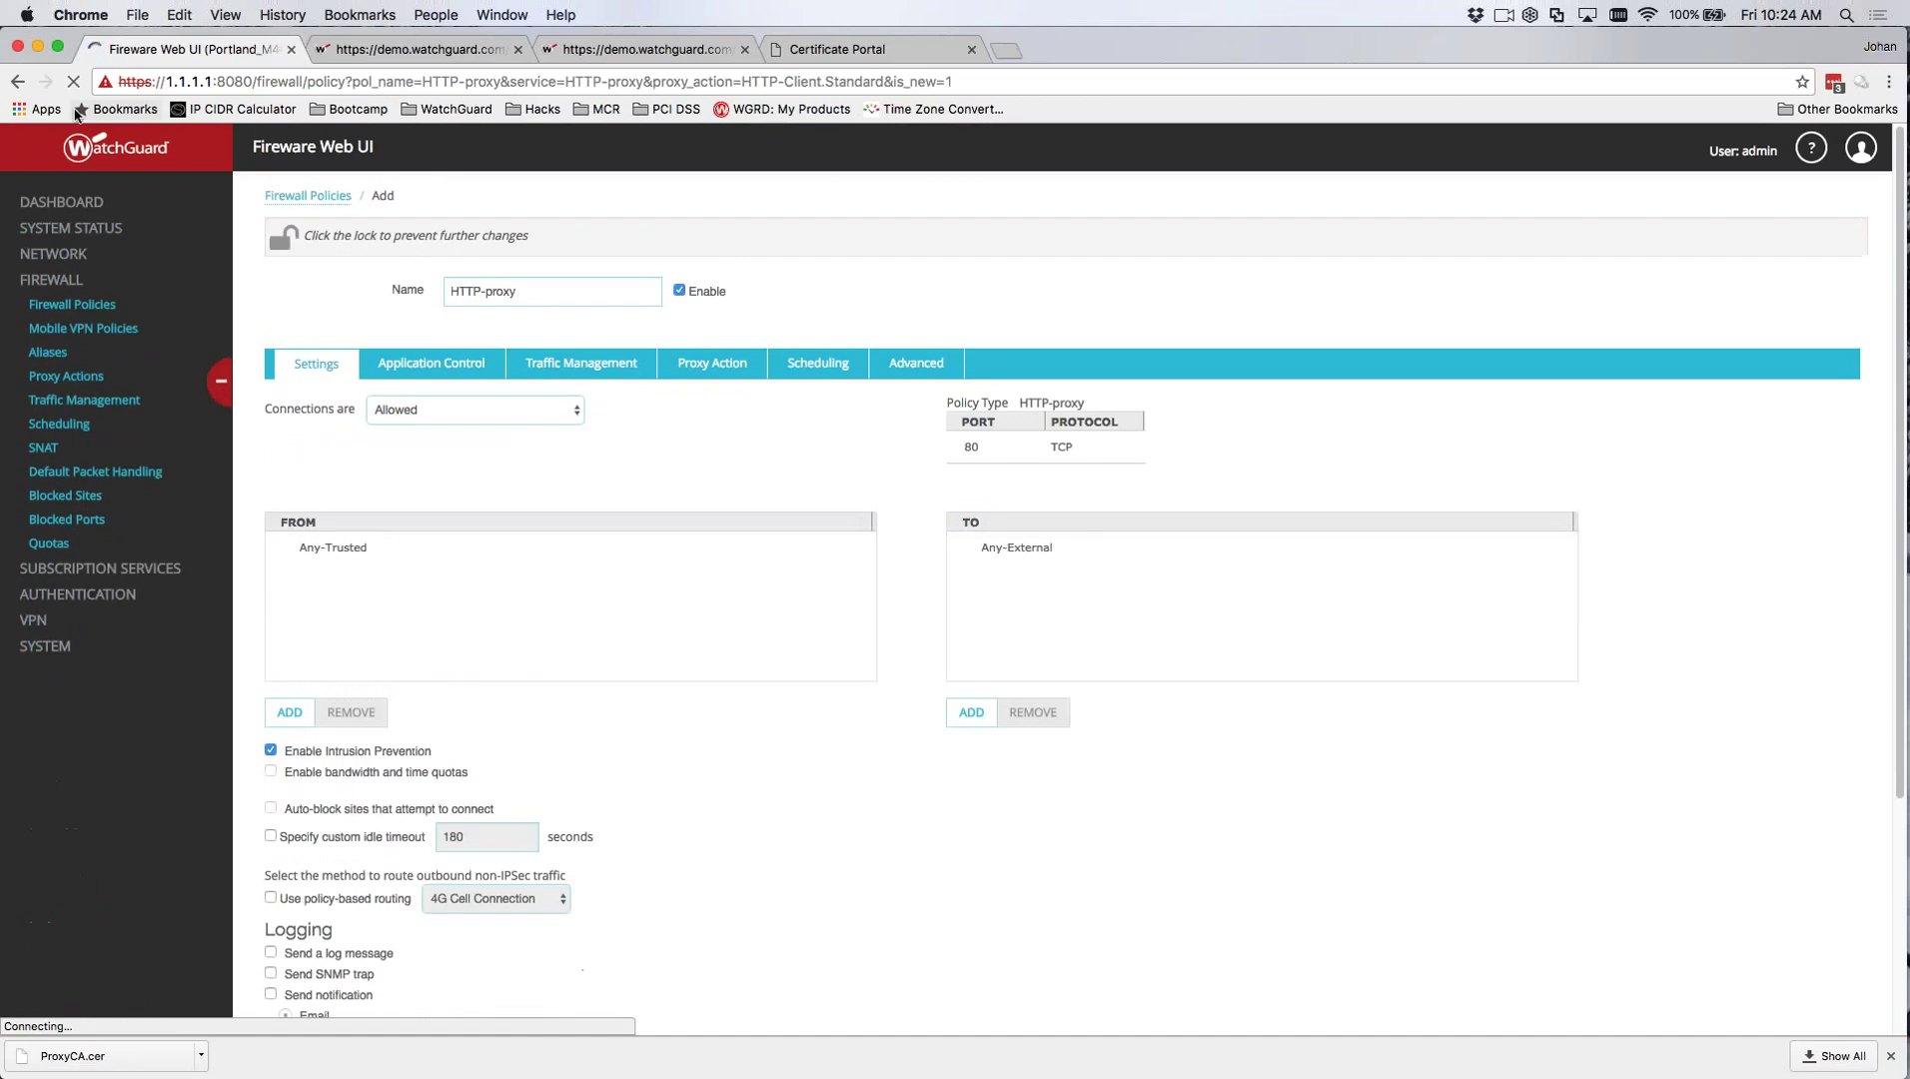
- Go back to the policy type selection, review the available HTTP proxy actions, and add the policy again with HTTP-Client.Standard
key(super+bracketleft)
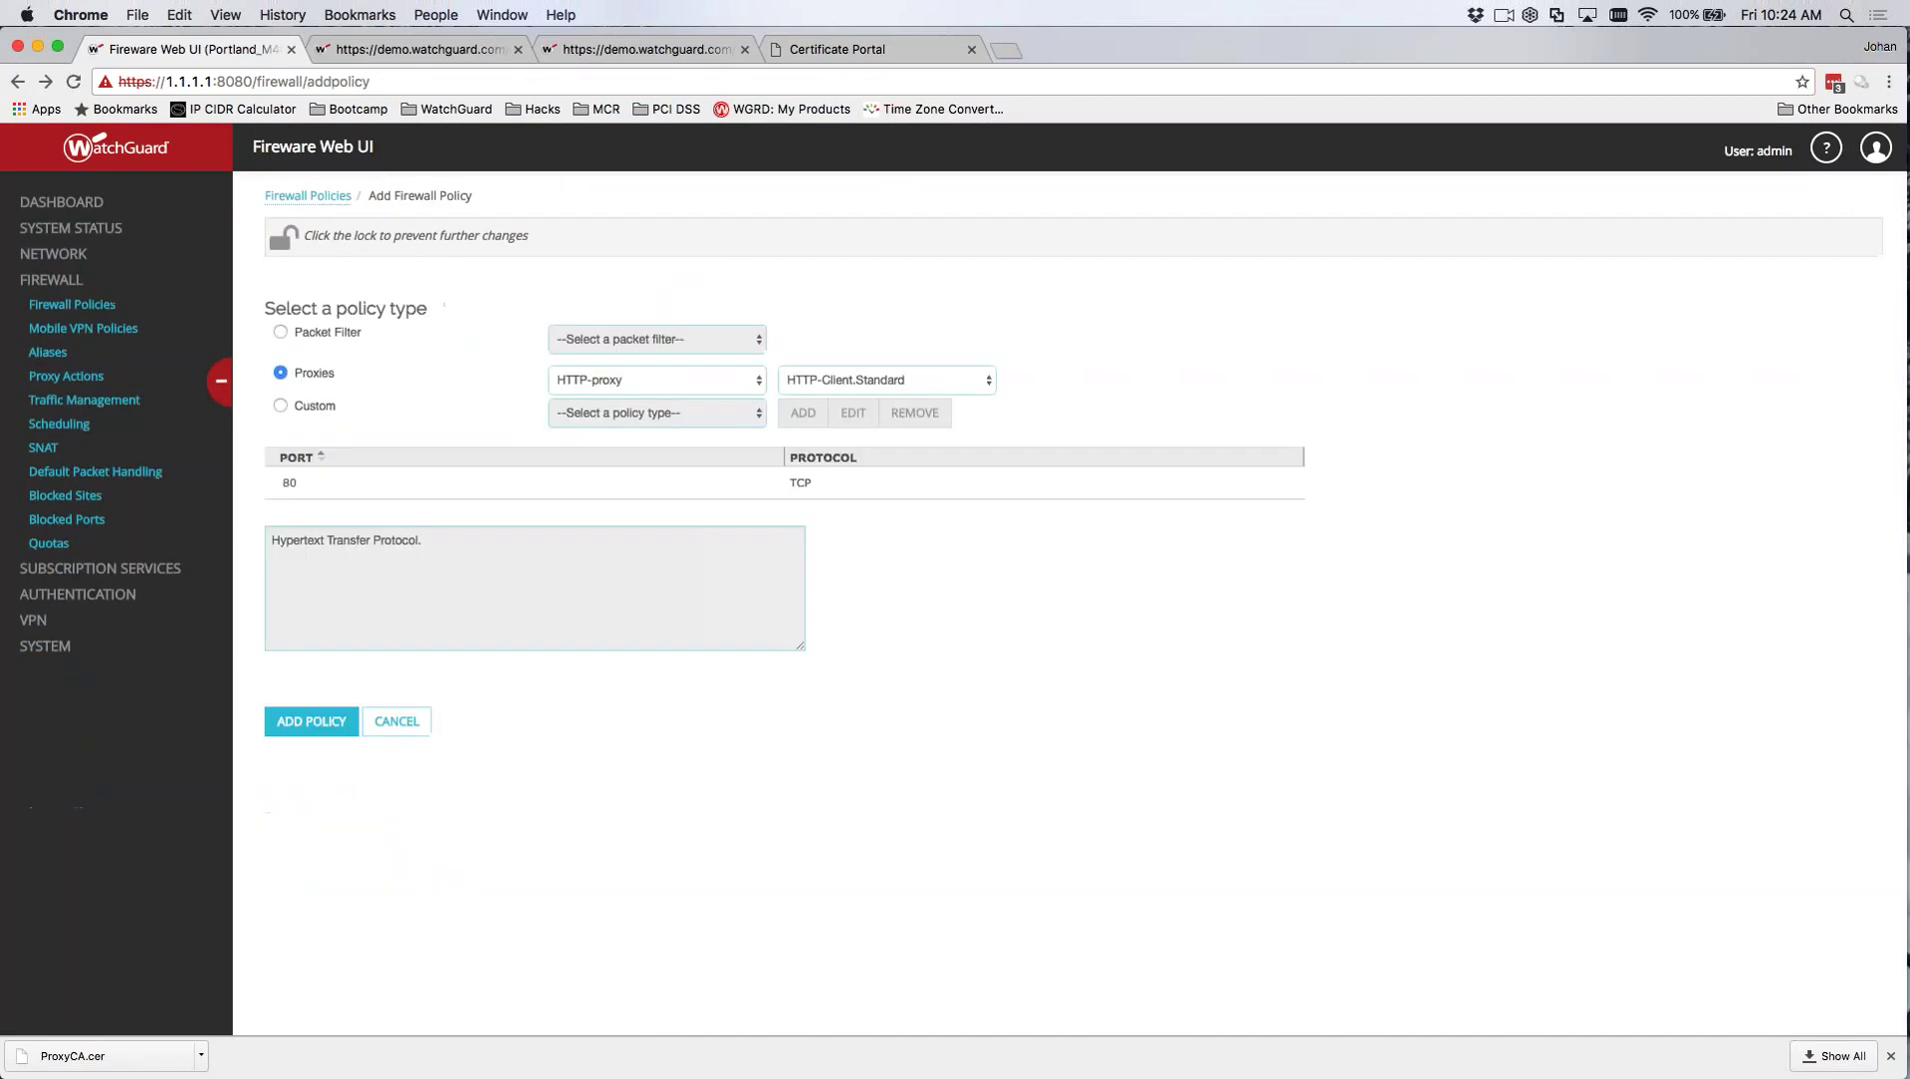
click(894, 381)
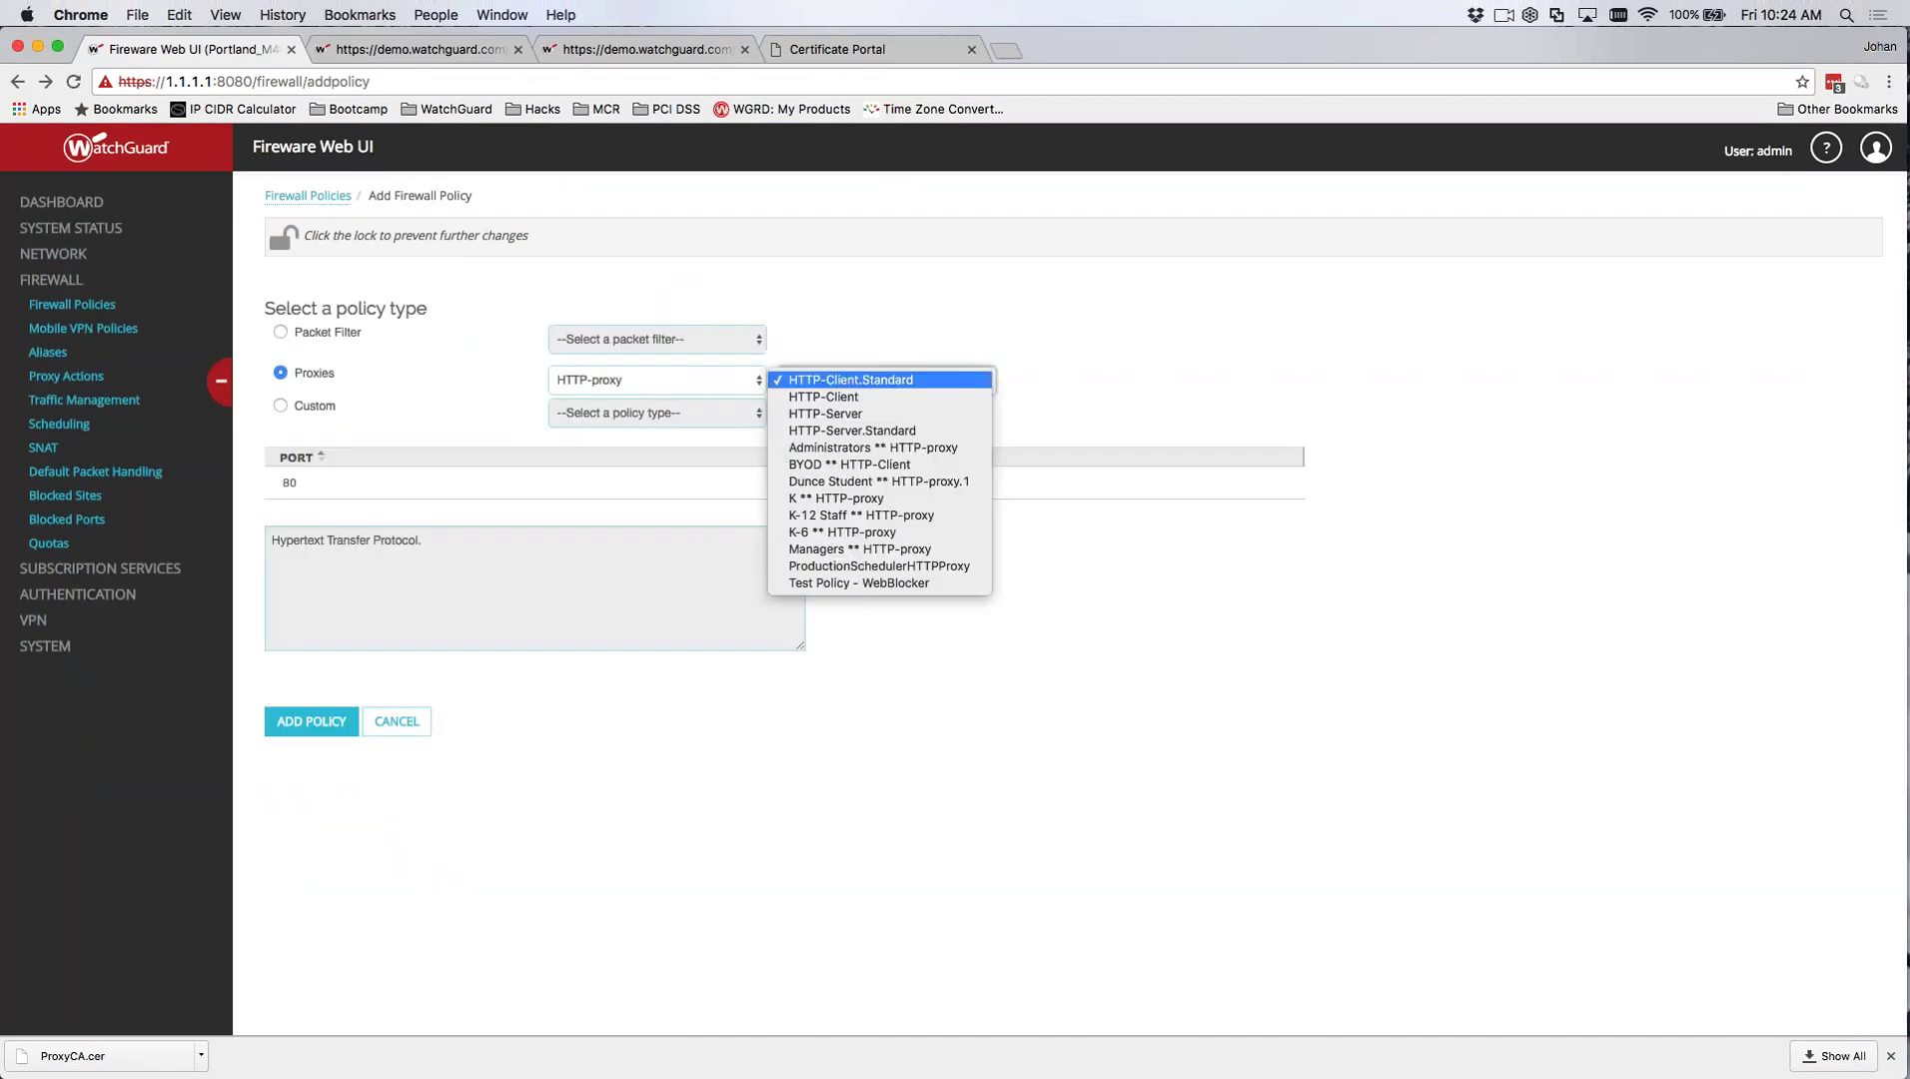
click(859, 379)
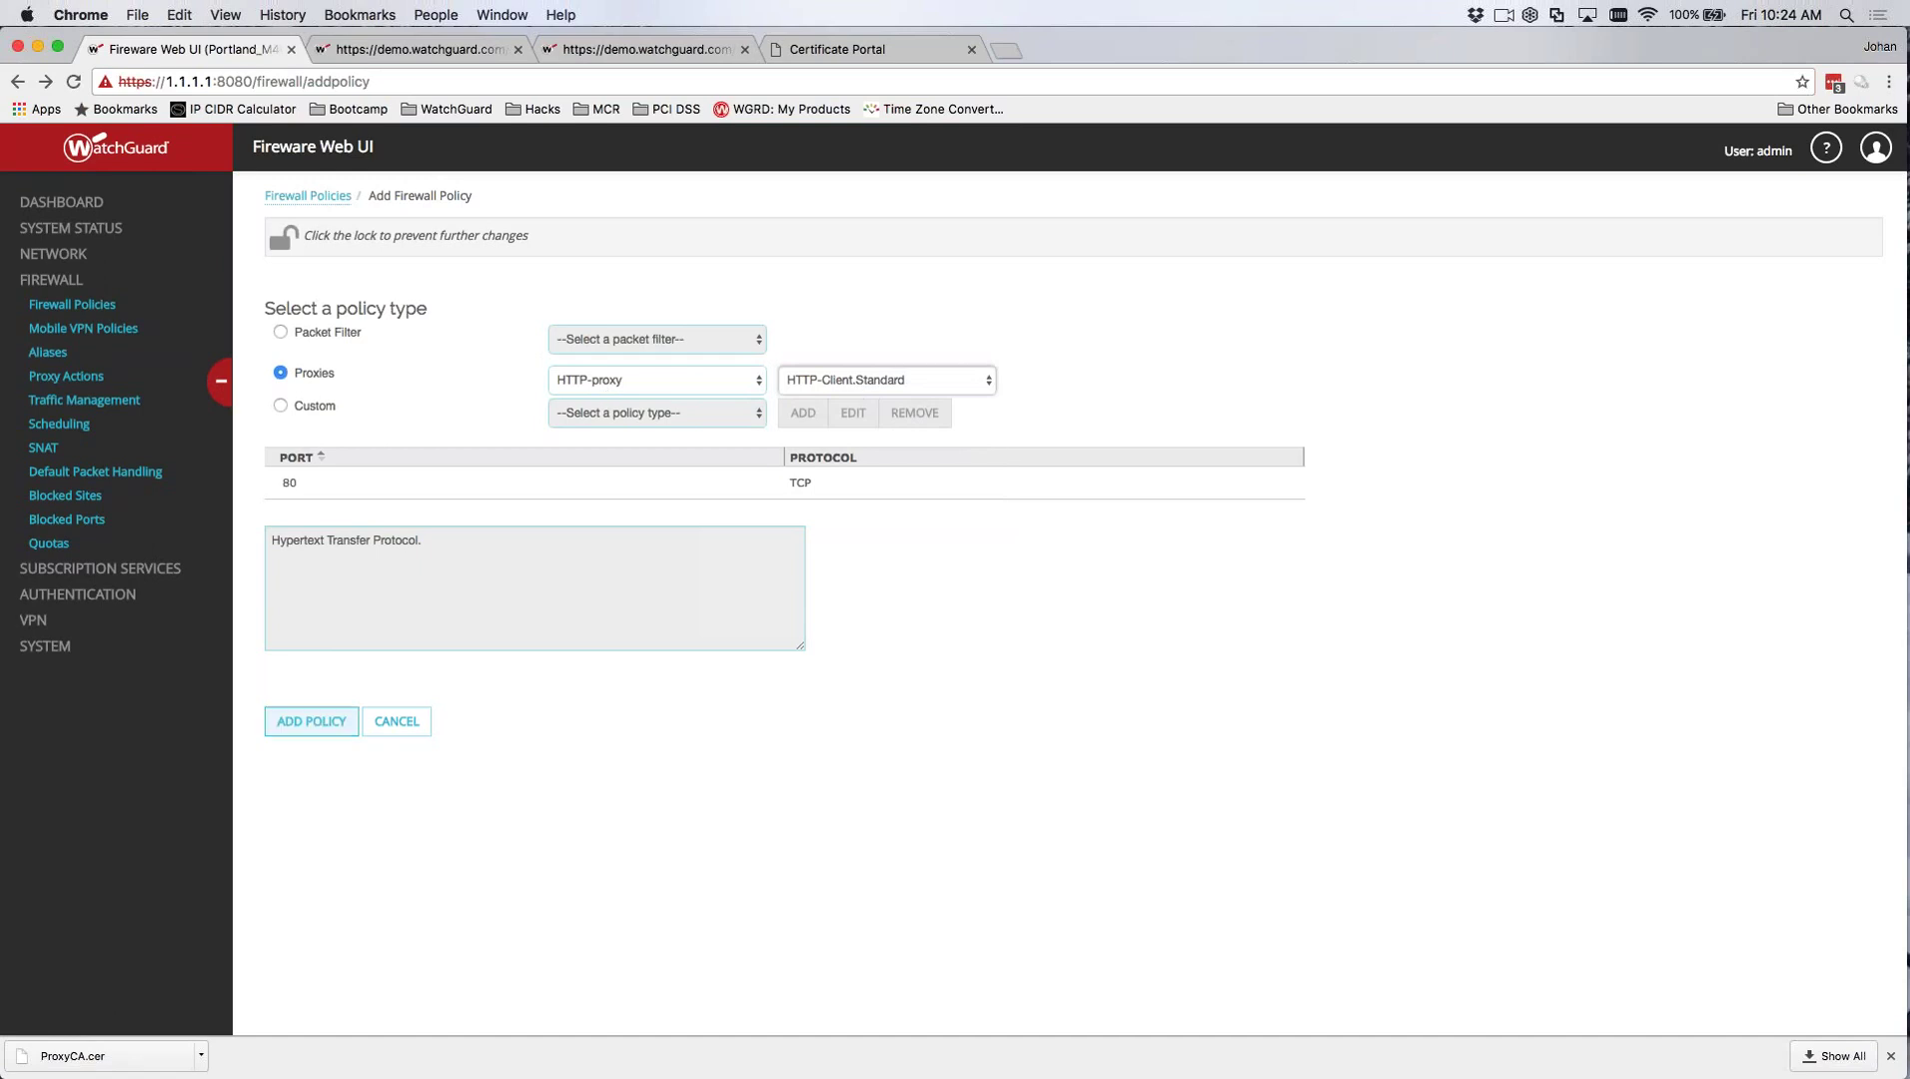
click(327, 723)
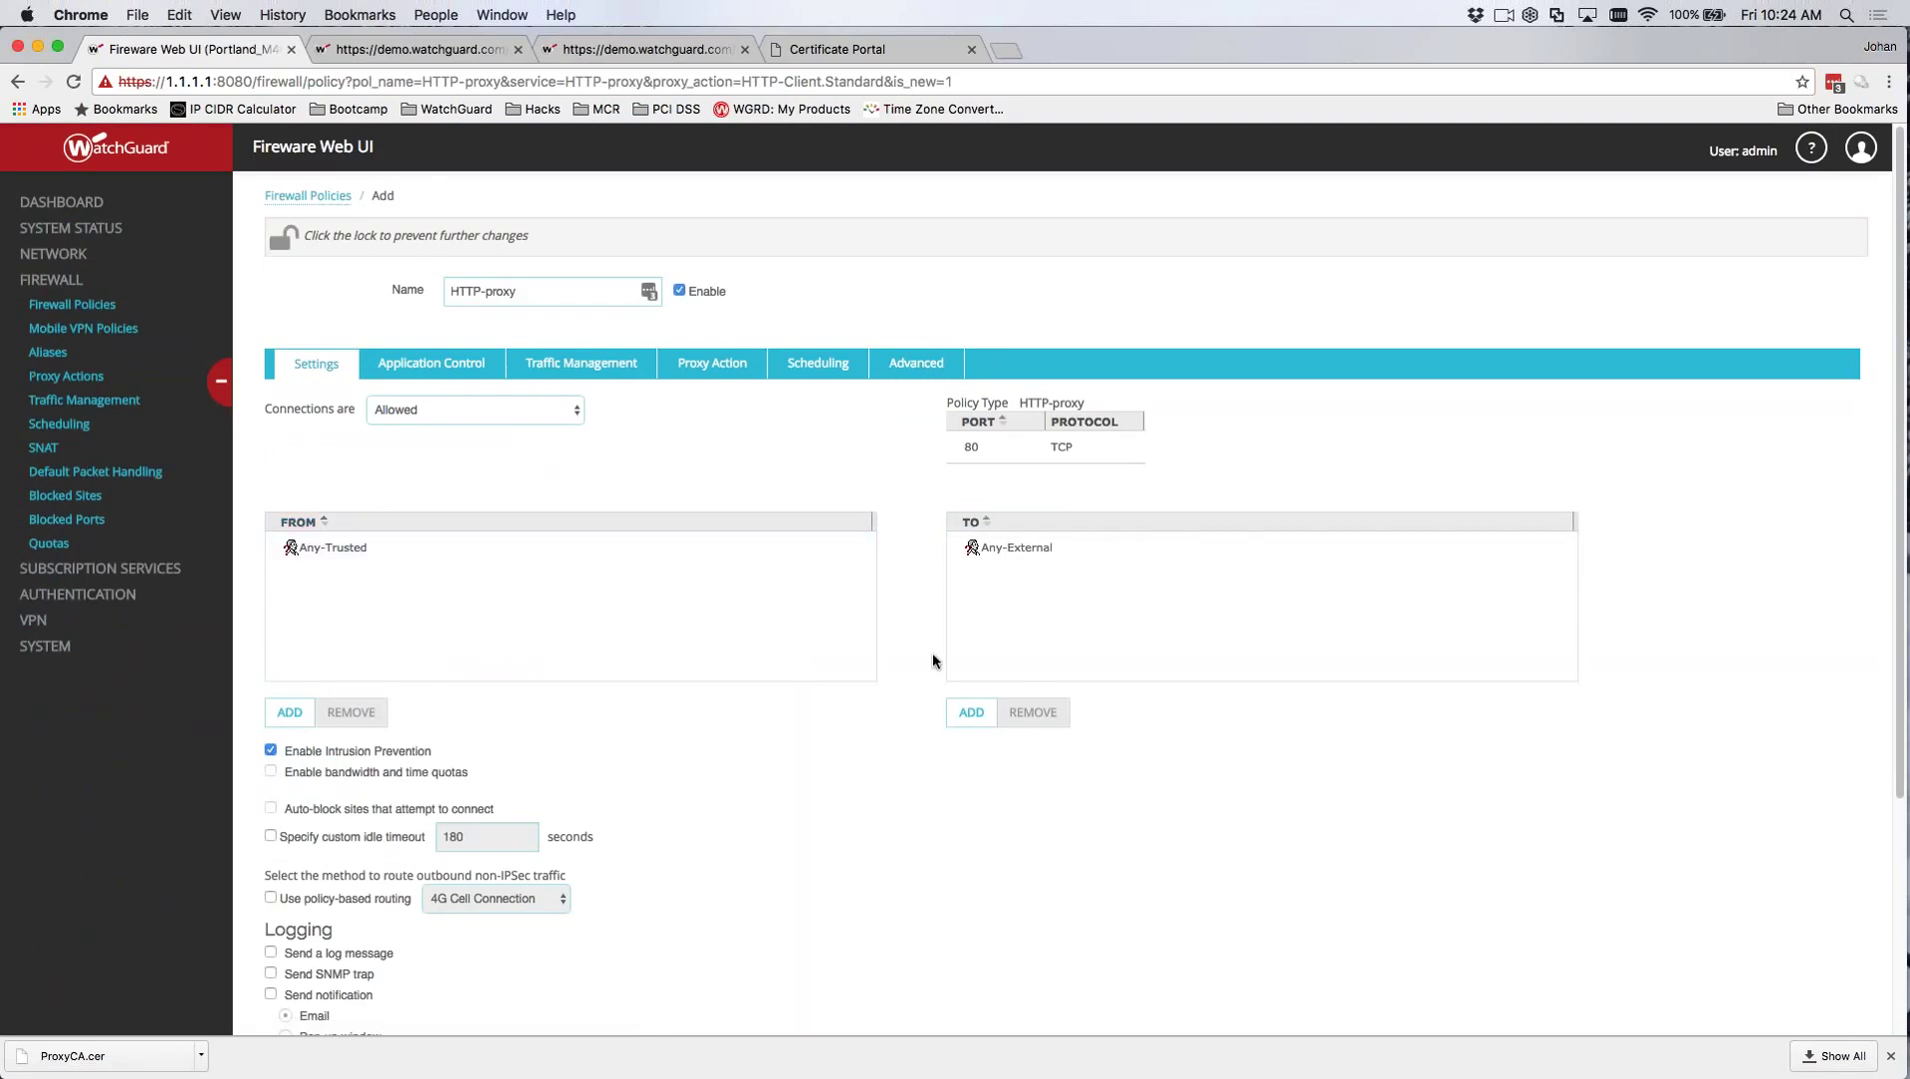
- Replace Any-External in the HTTP-proxy policy's To list with an FQDN member for *.microsoft.com
click(1015, 547)
click(1032, 712)
click(971, 712)
scroll(972, 370, down, 10)
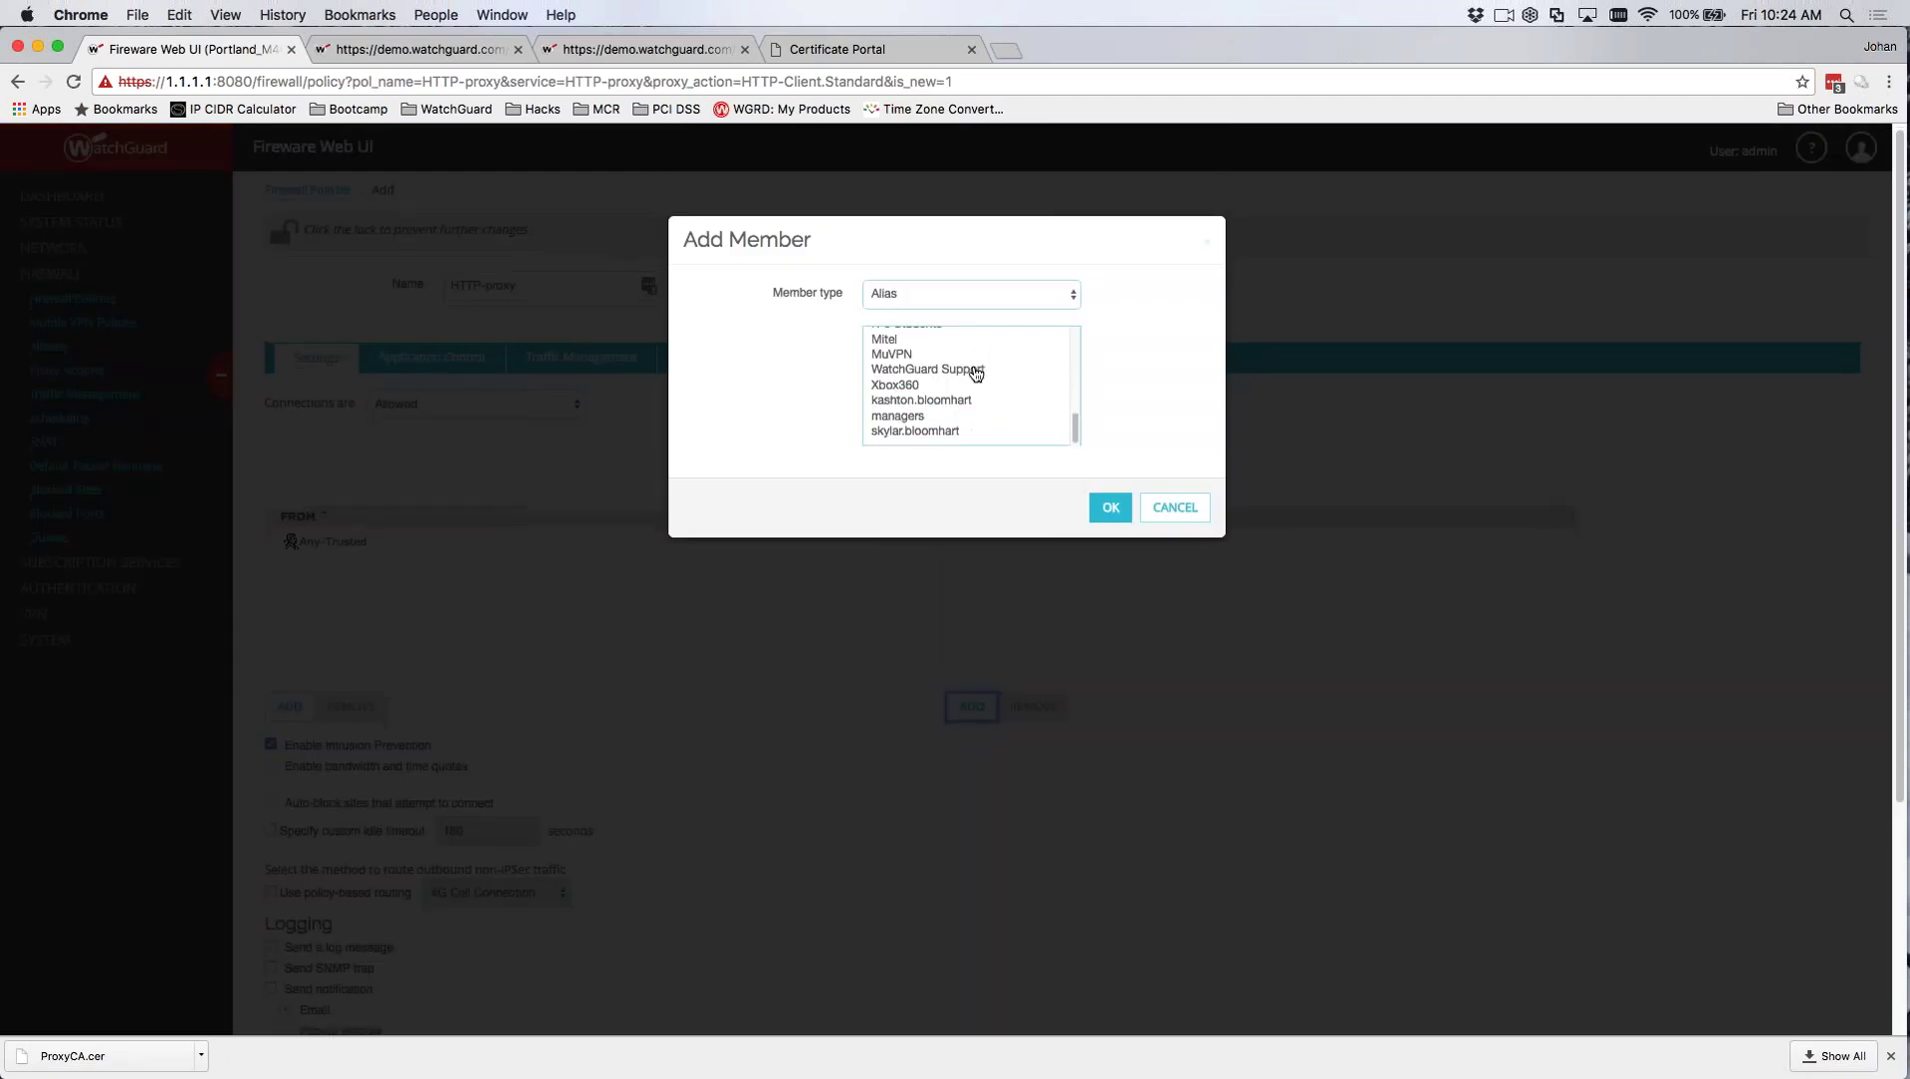
click(971, 294)
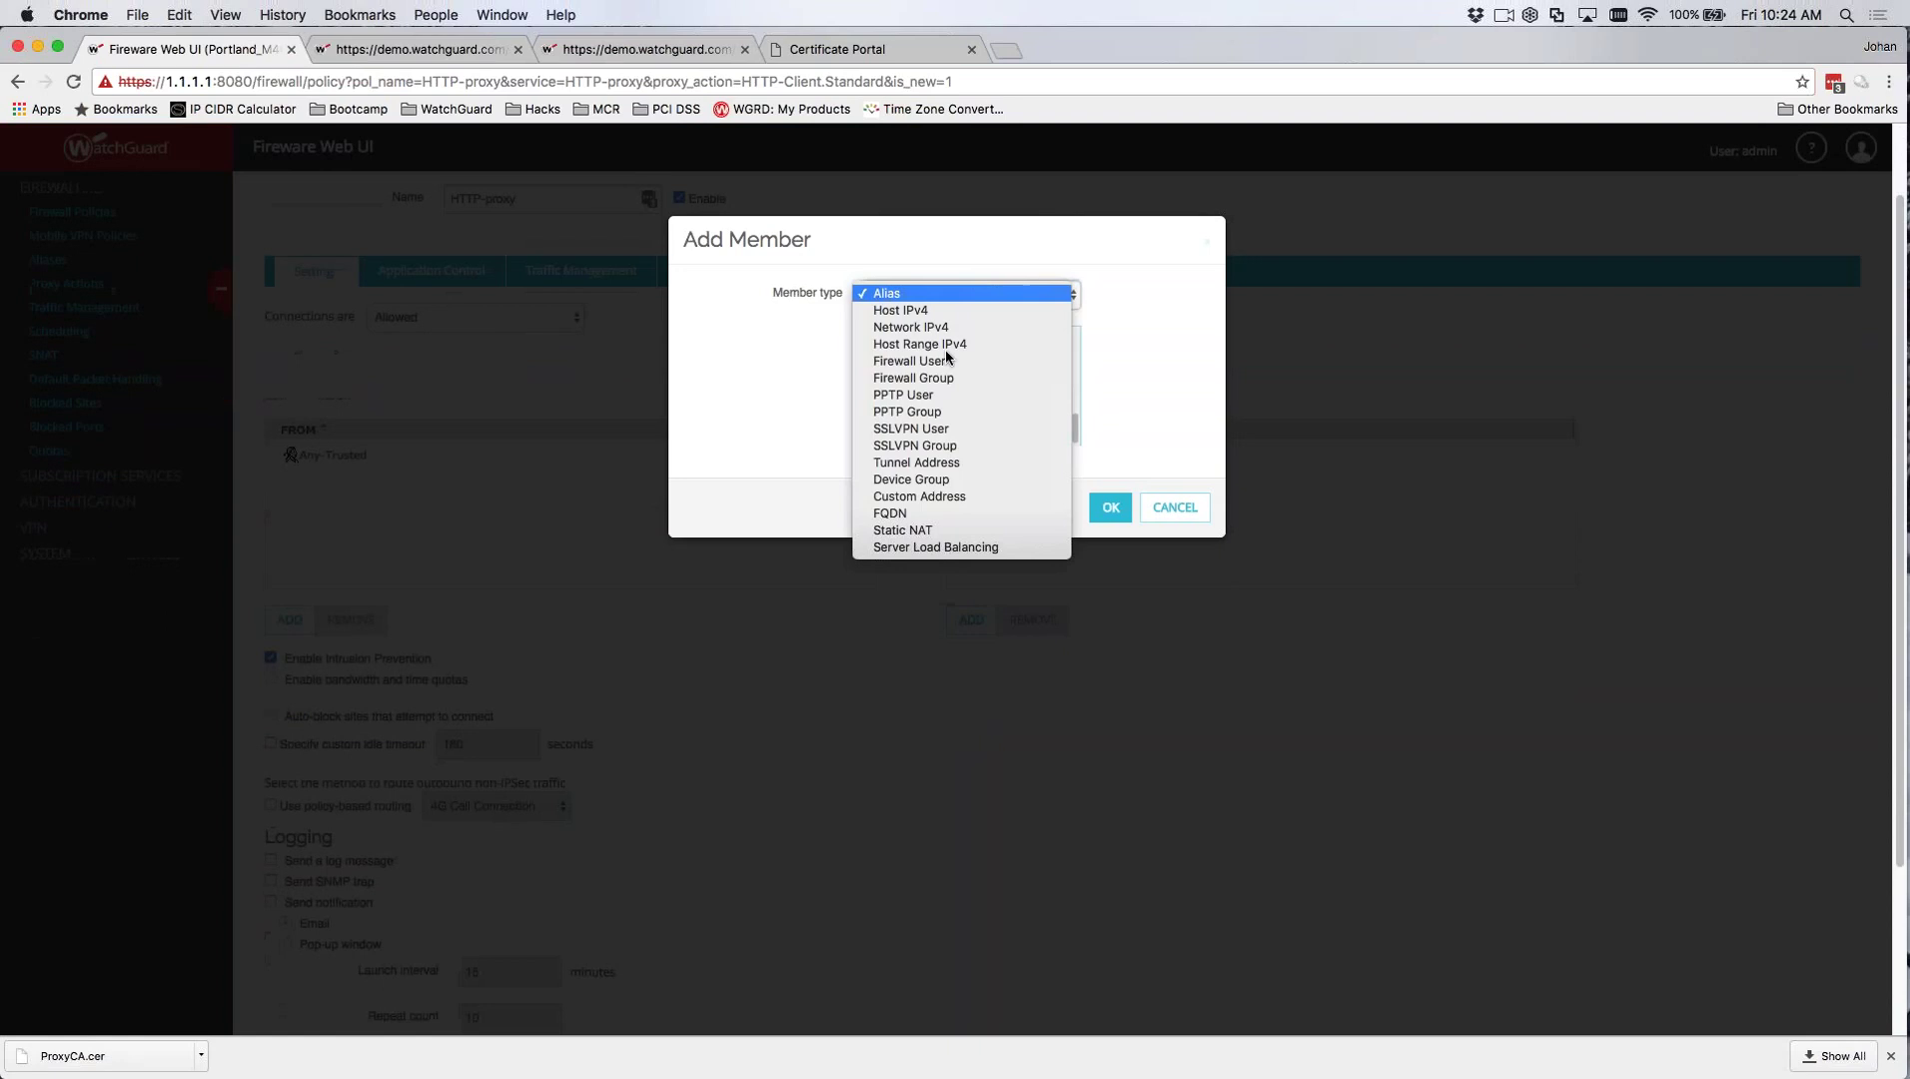
click(924, 530)
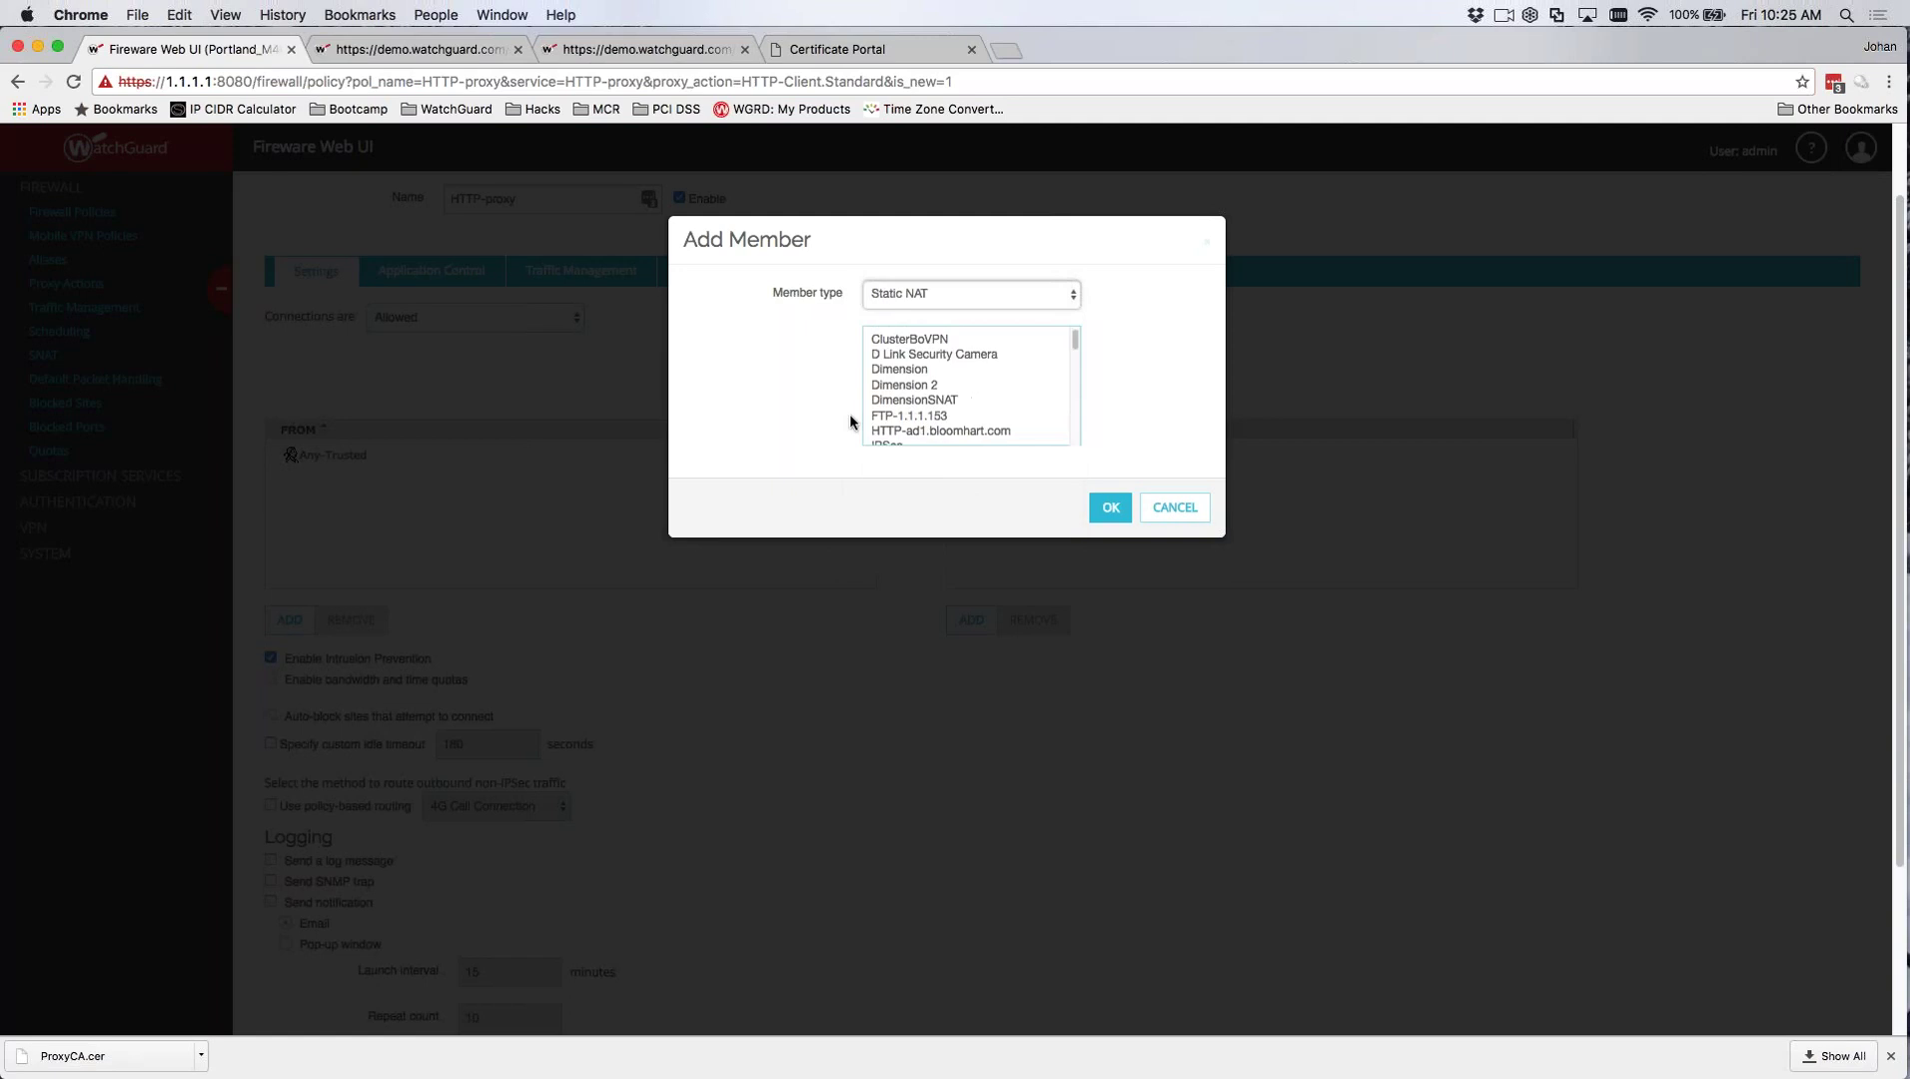
click(885, 301)
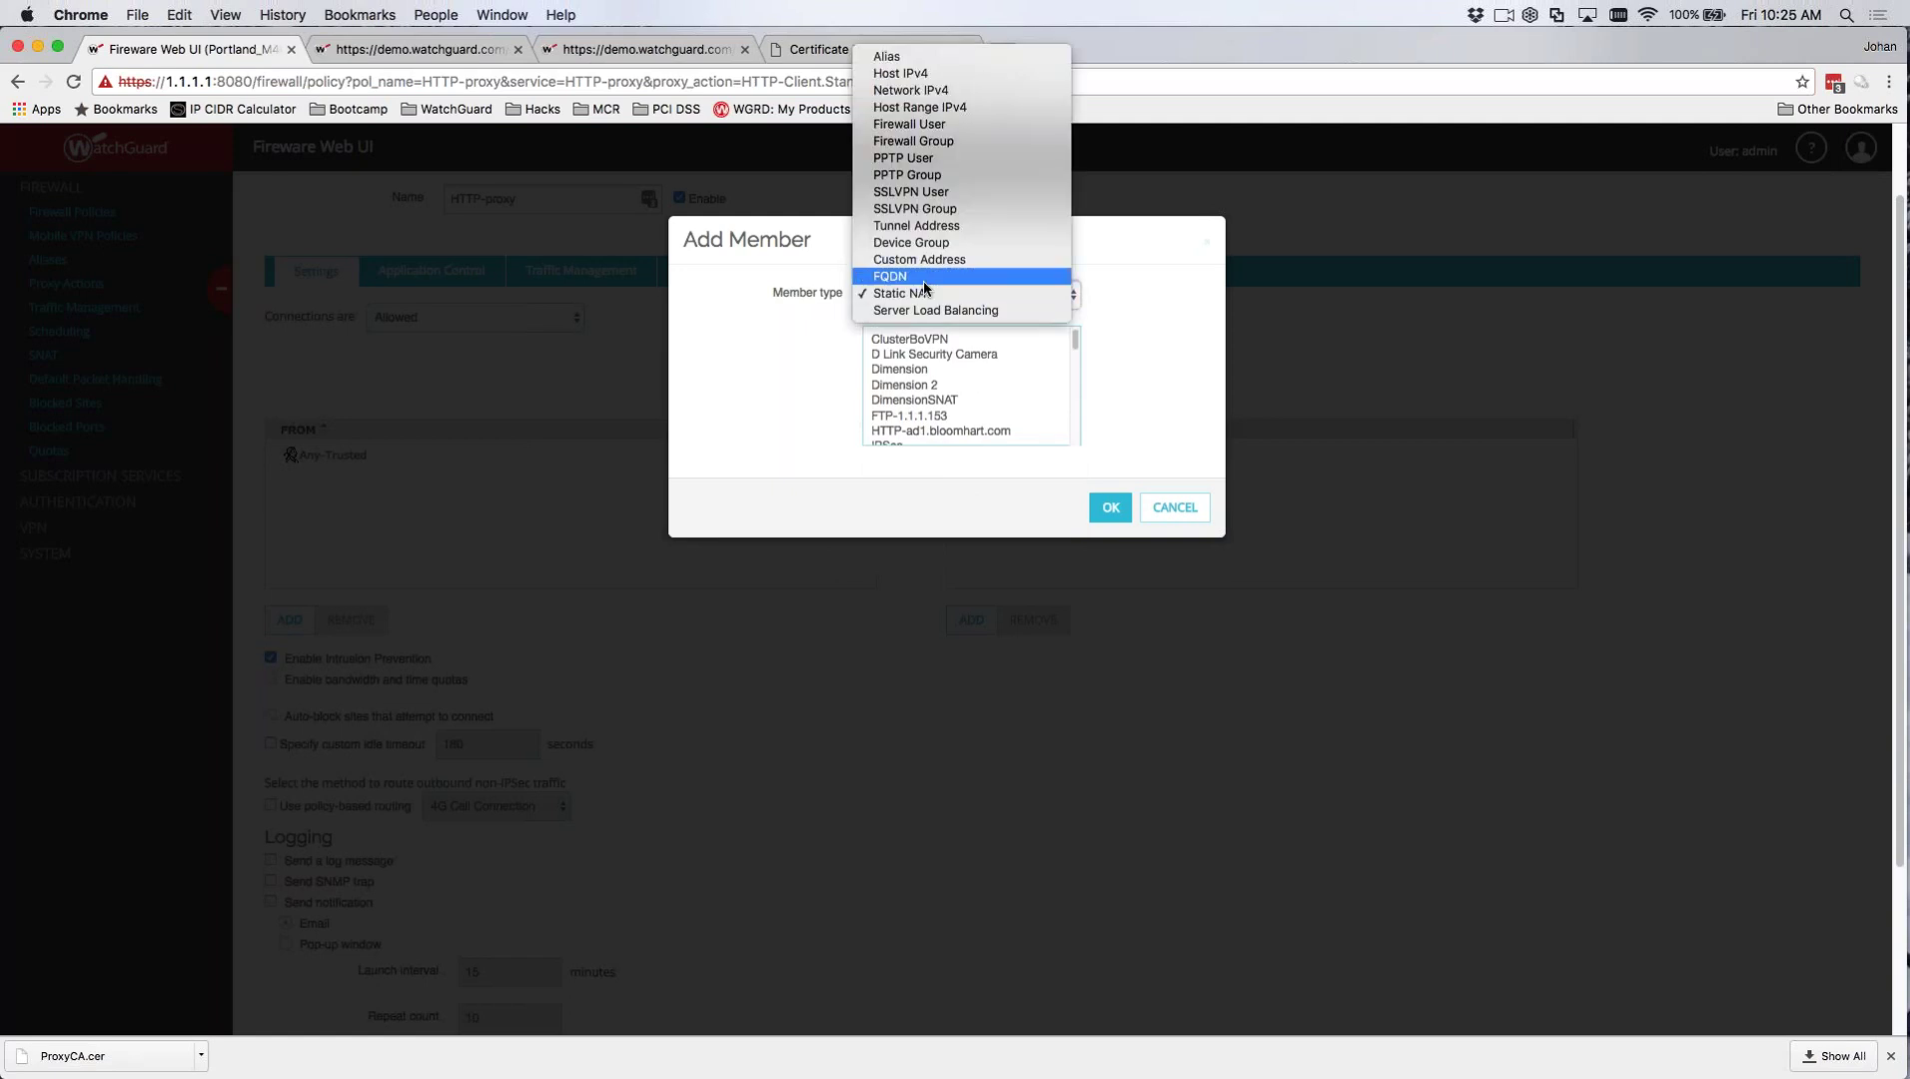
click(923, 280)
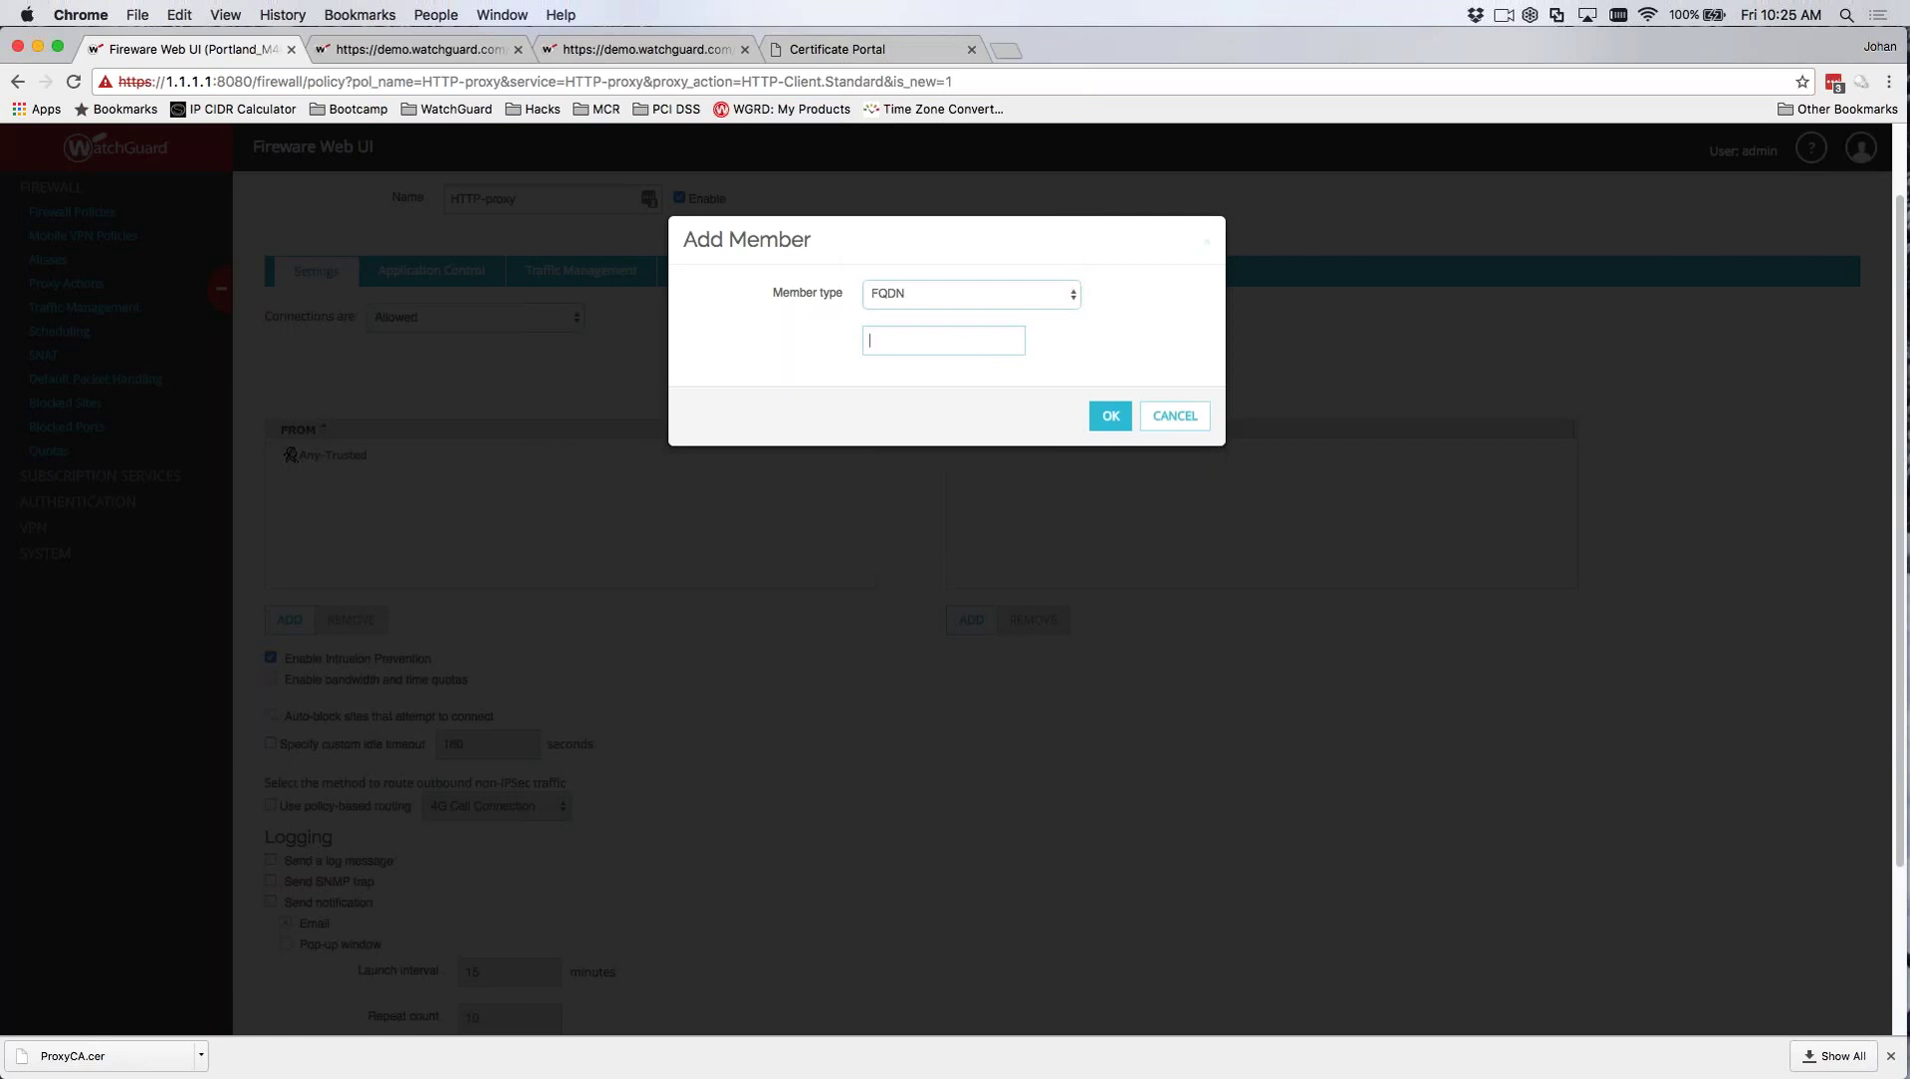
click(872, 341)
text(*.microsoft.com)
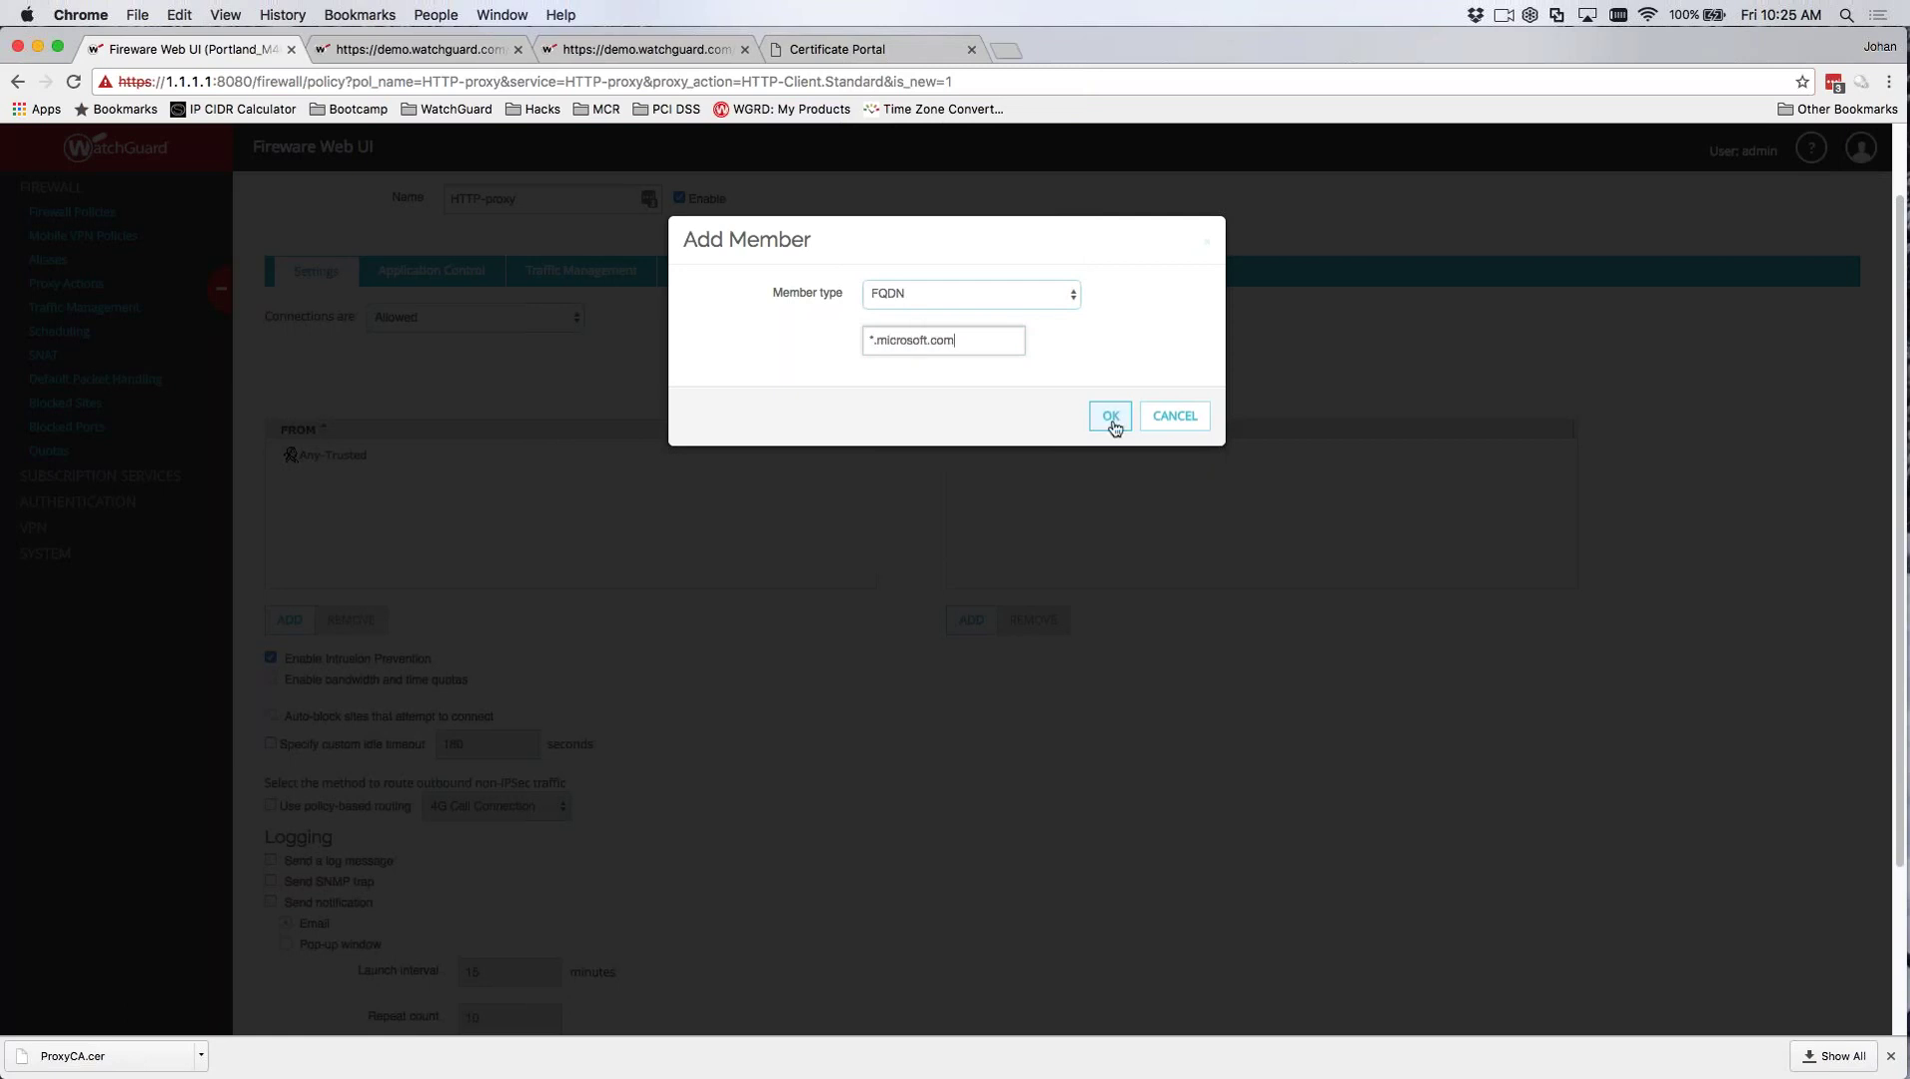
click(879, 340)
click(1110, 416)
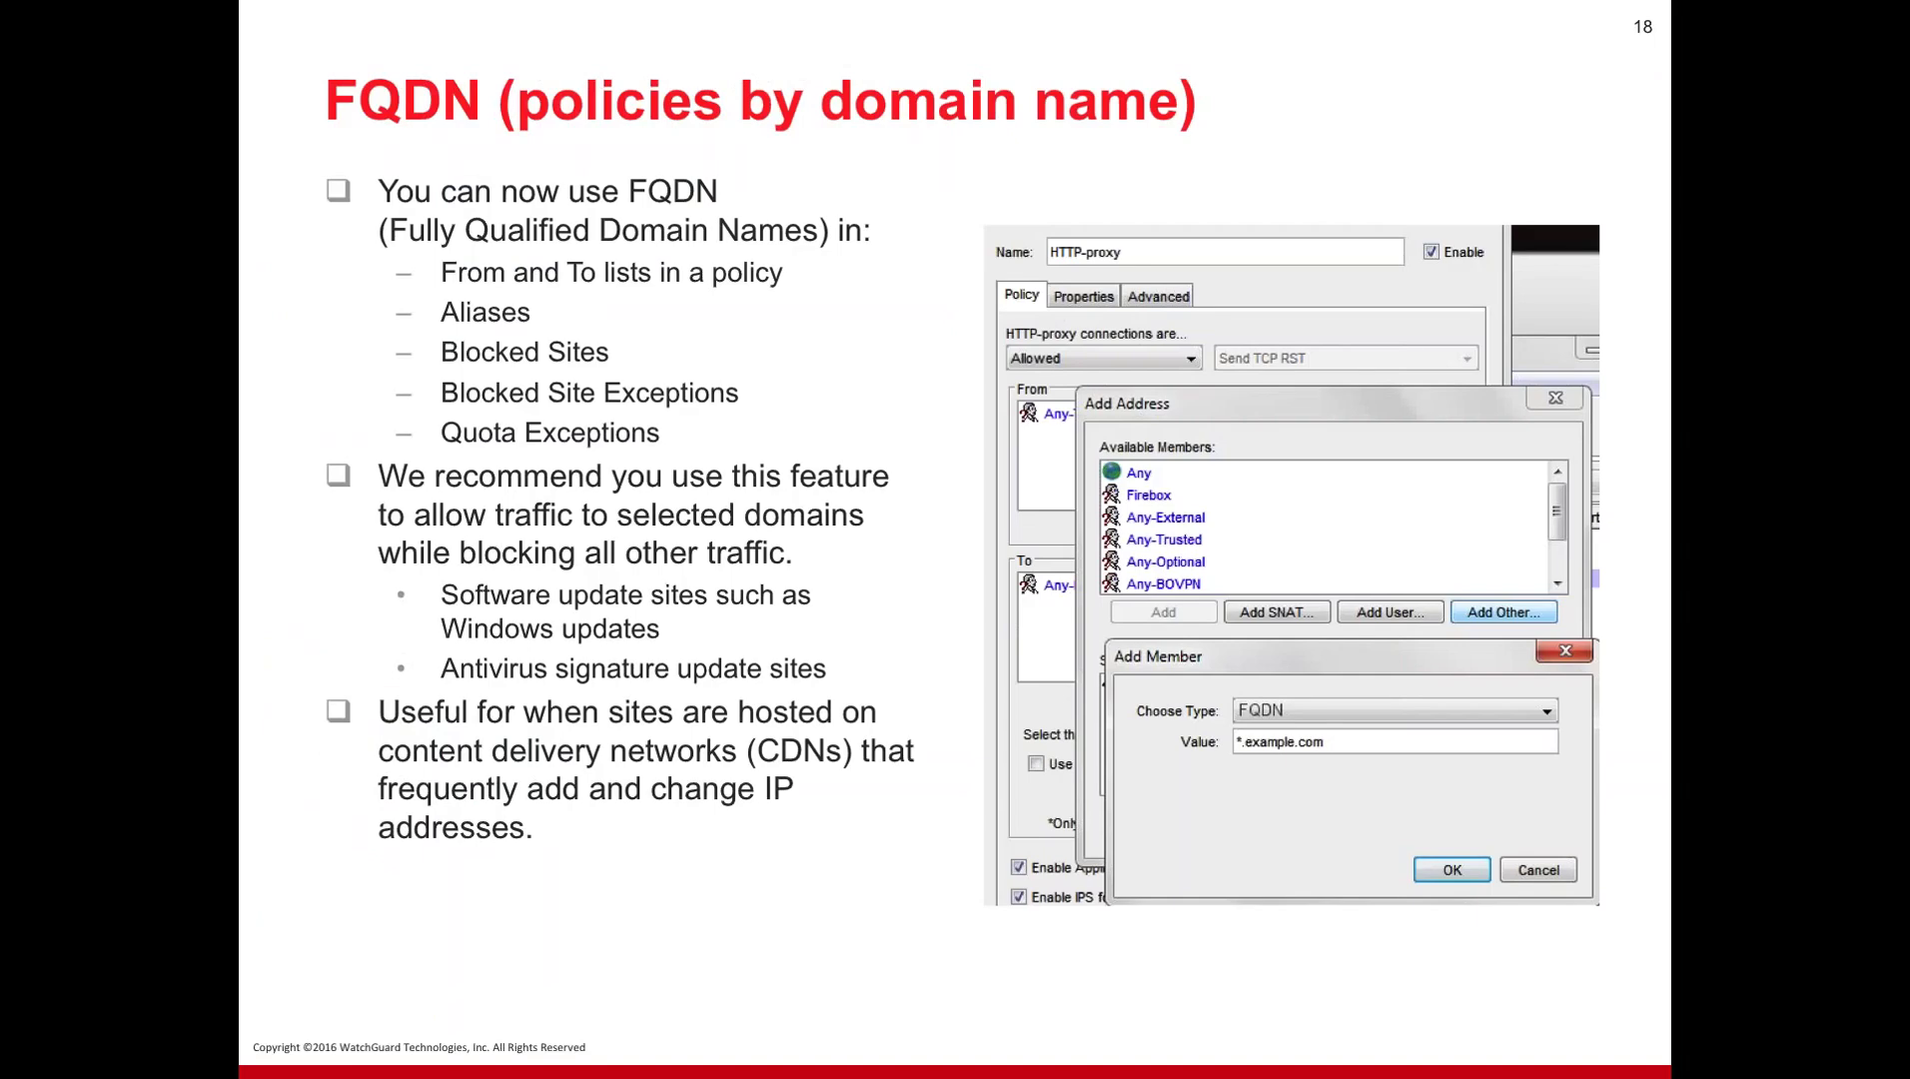
key(Right)
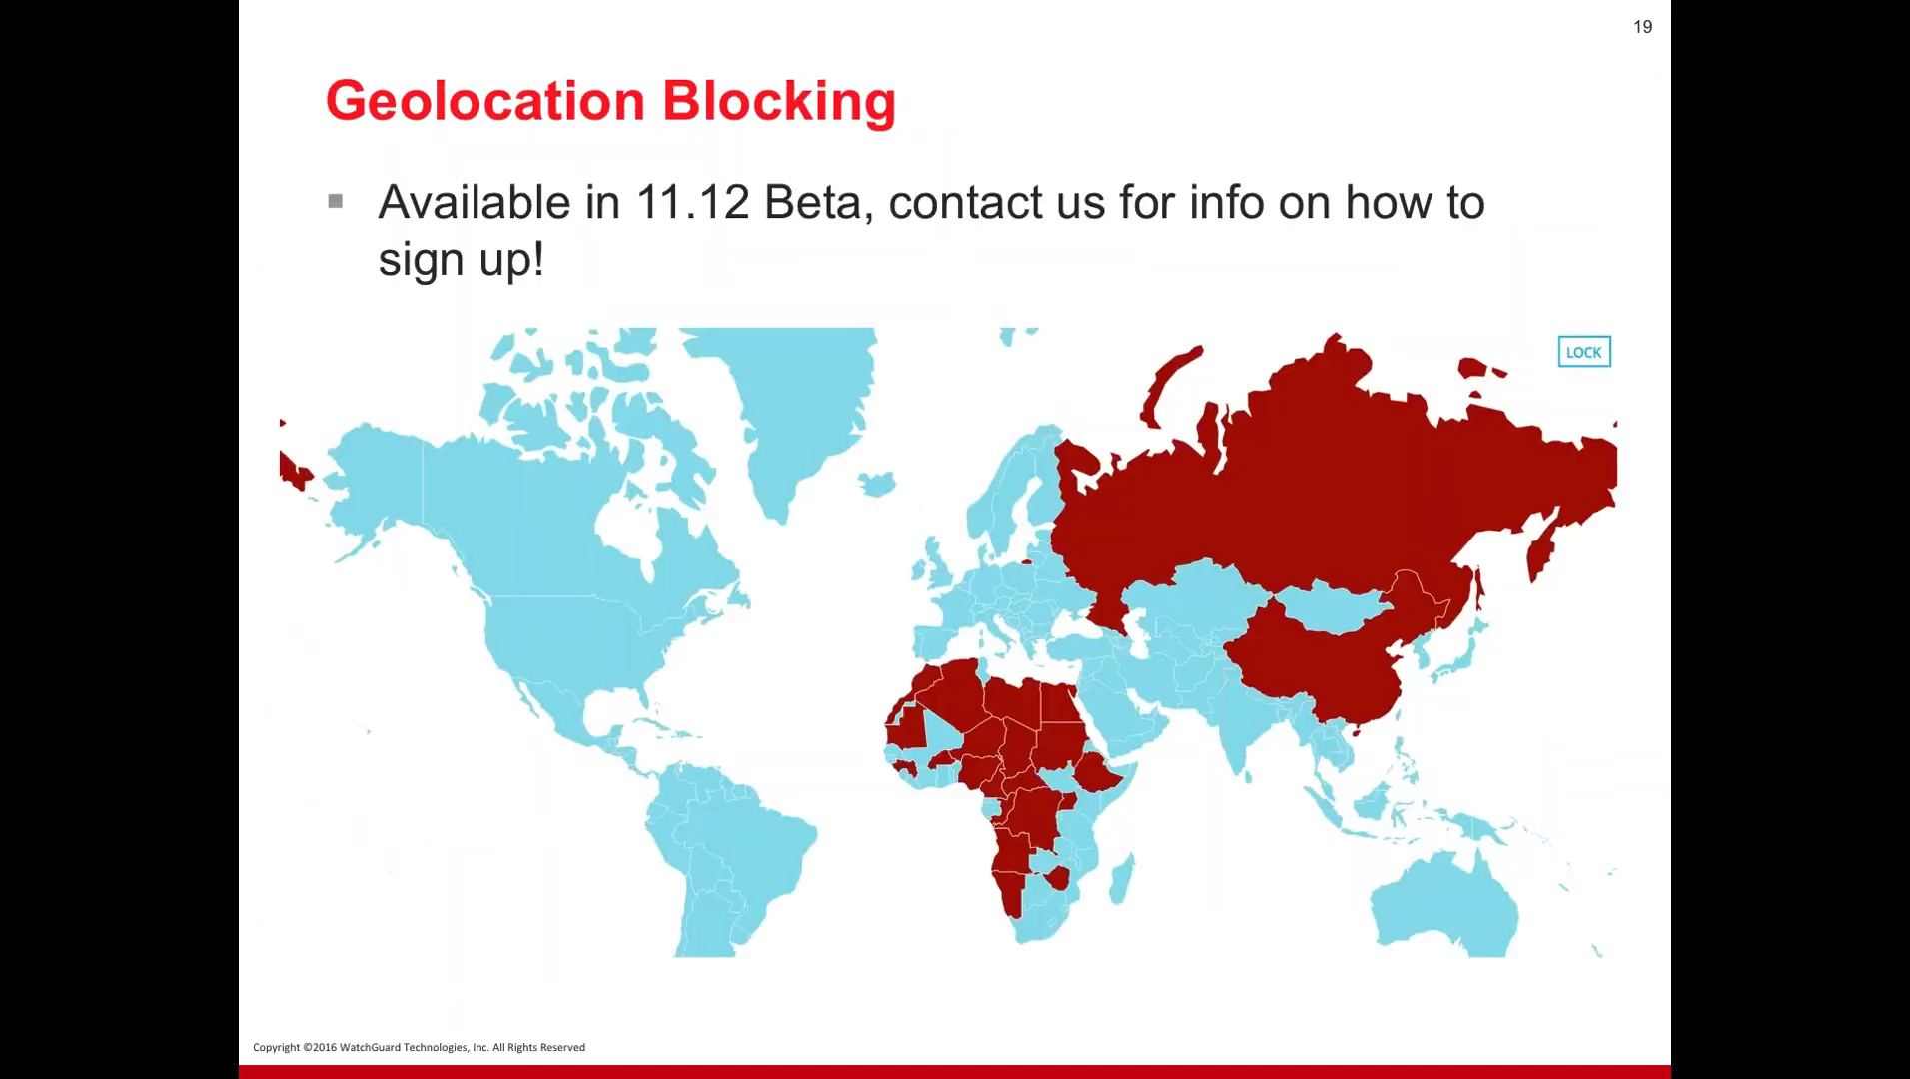